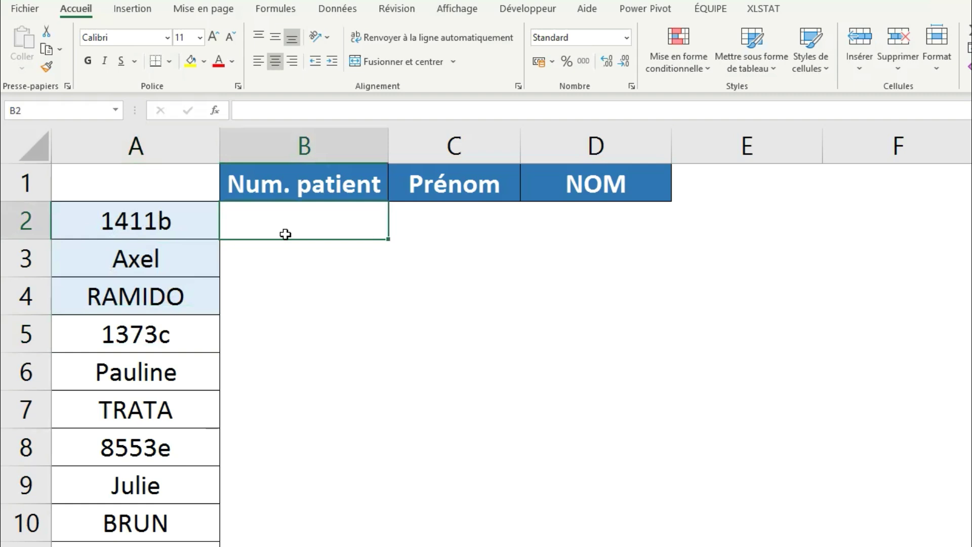
Review the patient numbers 1411b, 1373c and 8553e in cells A2, A5 and A8.
left_click(152, 236)
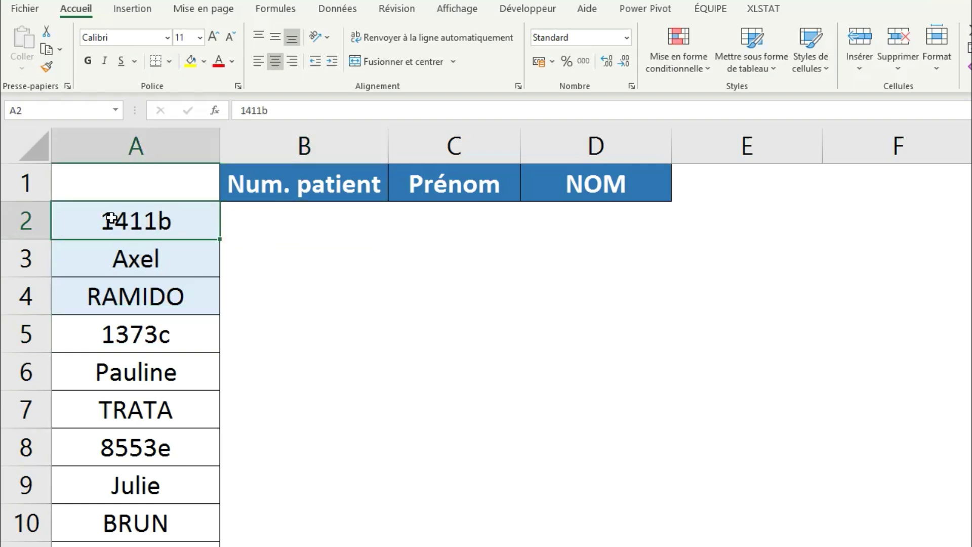
left_click(168, 338)
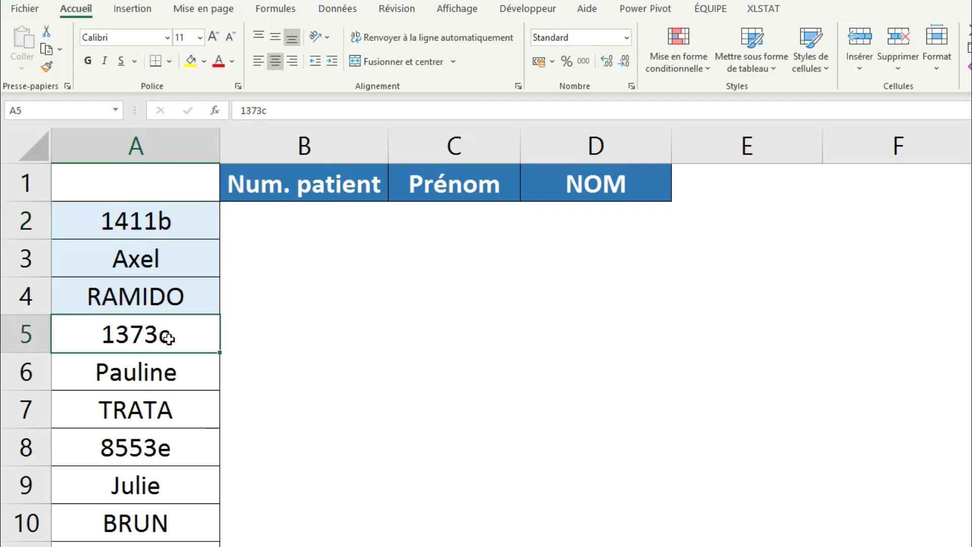
left_click(160, 450)
left_click(280, 231)
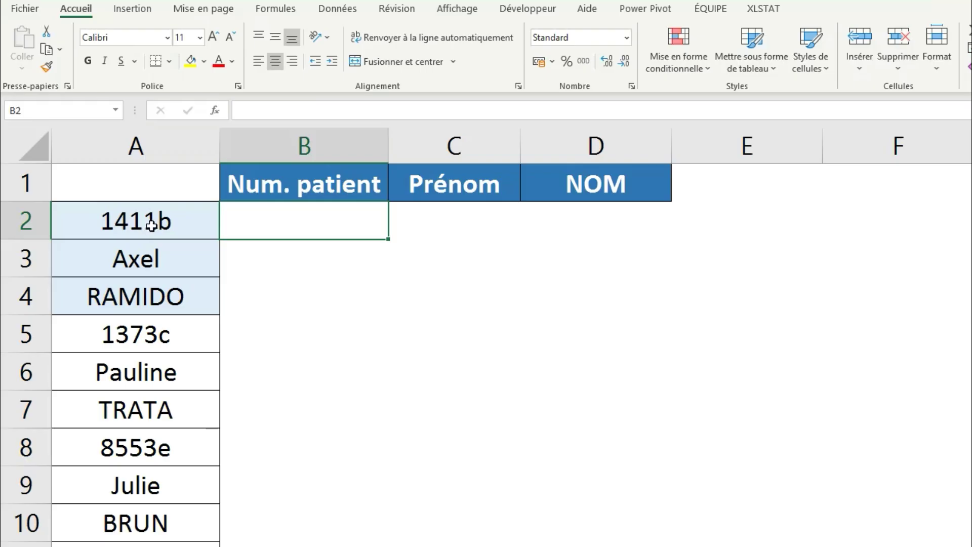
left_click(219, 321)
left_click(159, 345)
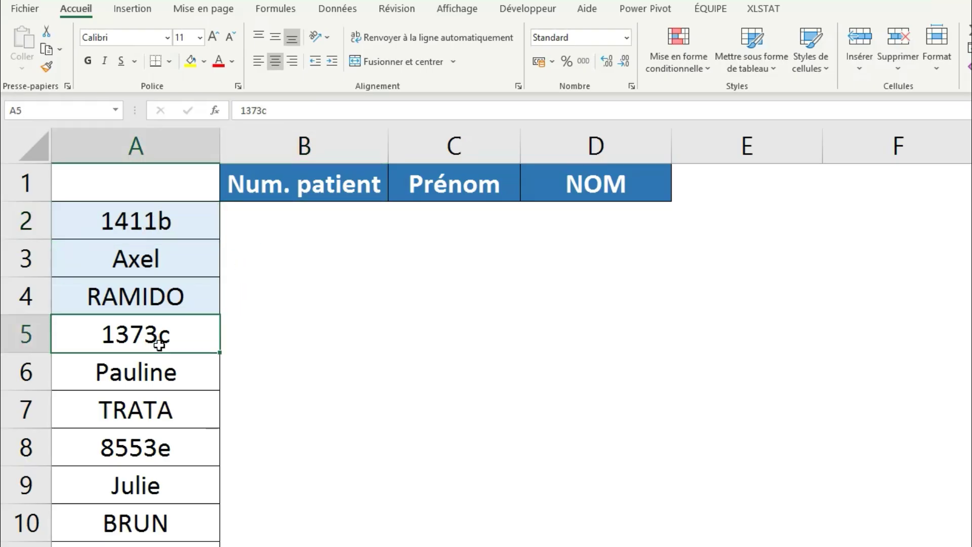
left_click(157, 444)
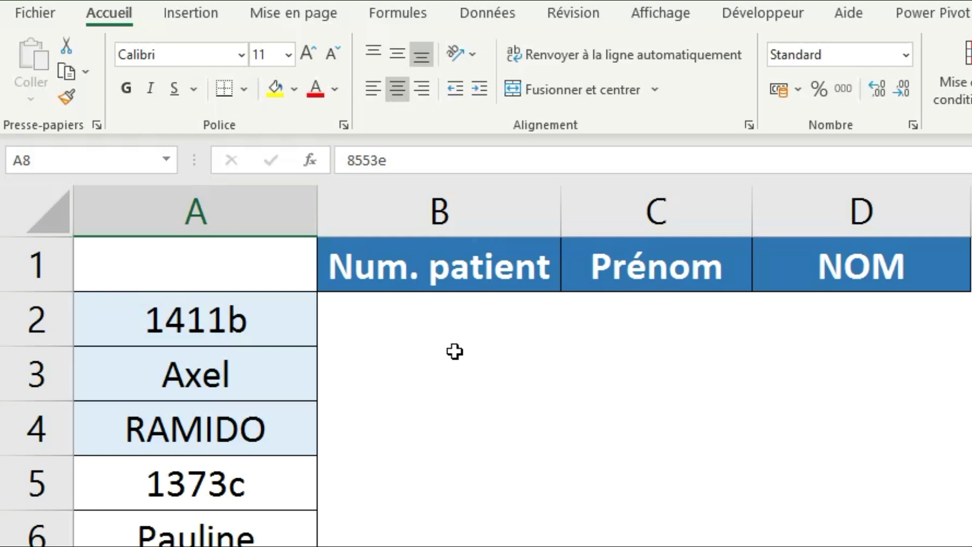
Enter =LIGNE() in B2 so it returns row number 2.
key("ctrl+Up")
left_click(461, 326)
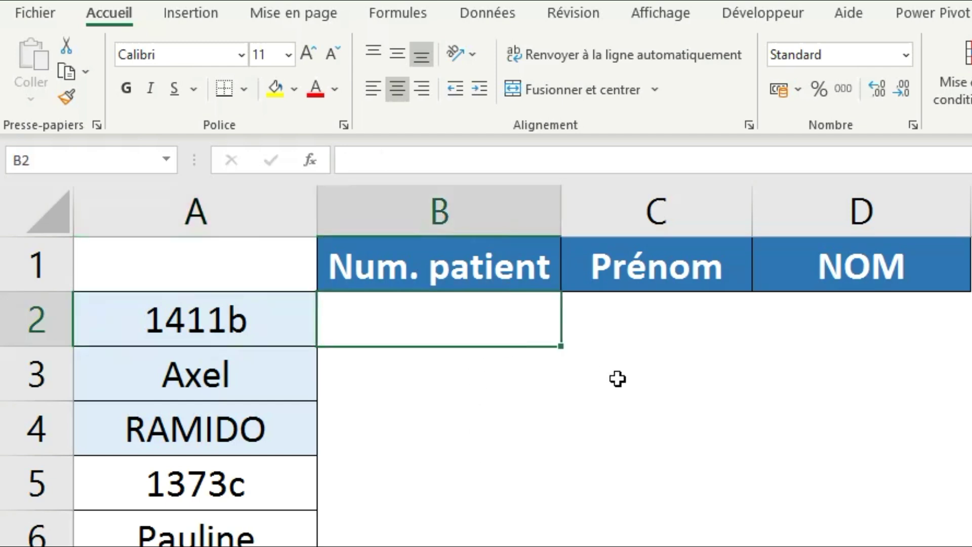
type("=")
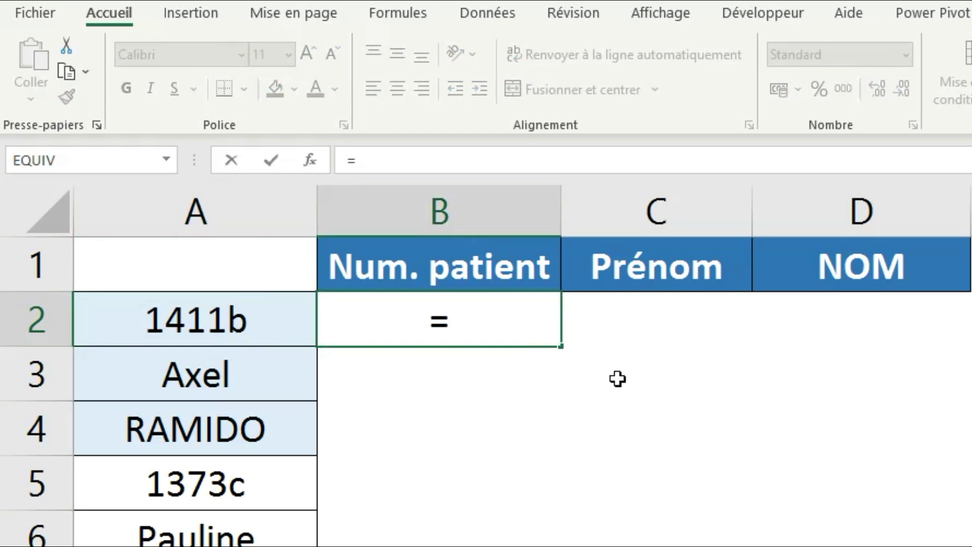
type("LIGNE")
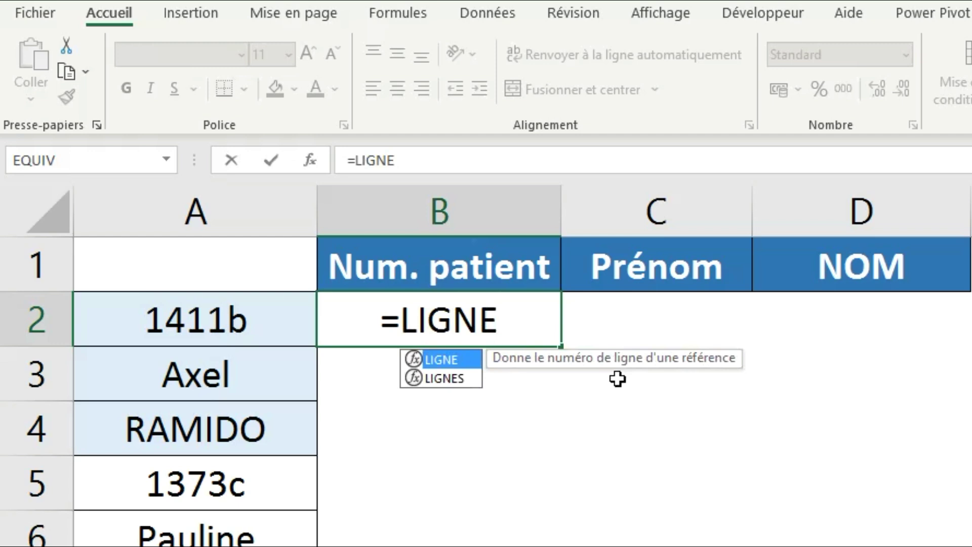
key("Escape")
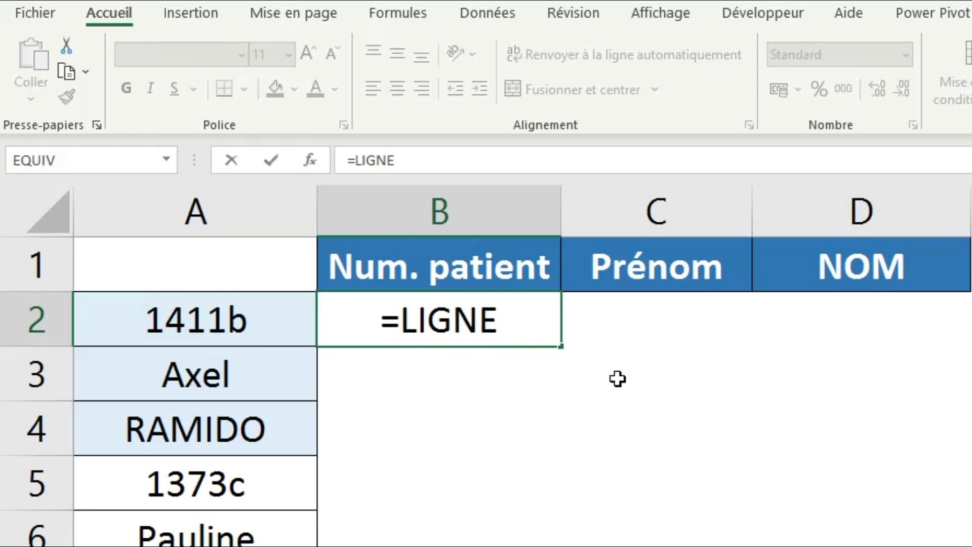
type("(")
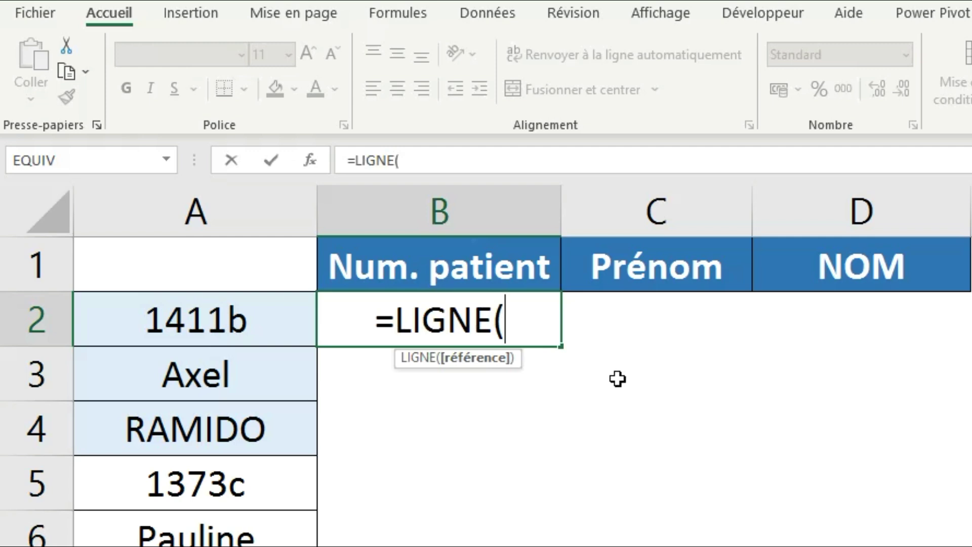
type(")")
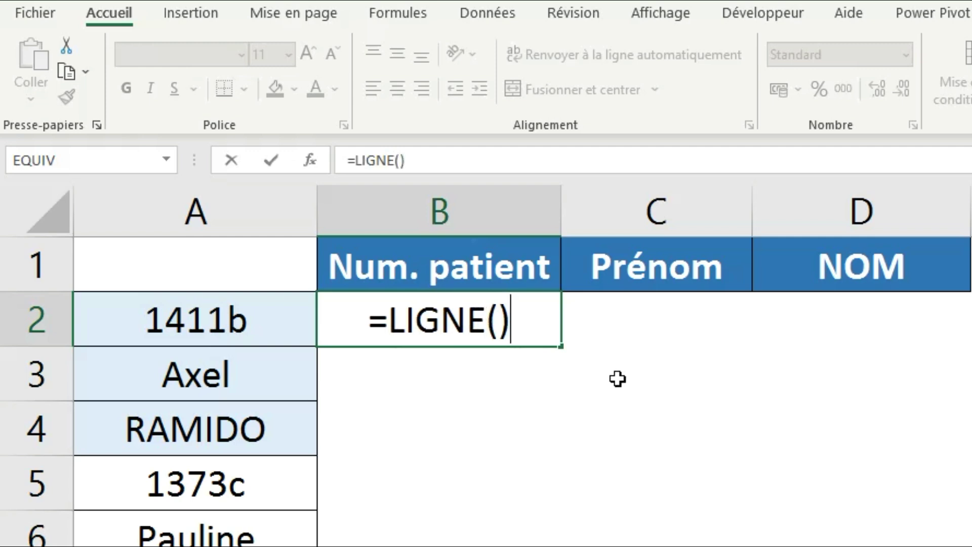
key("Return")
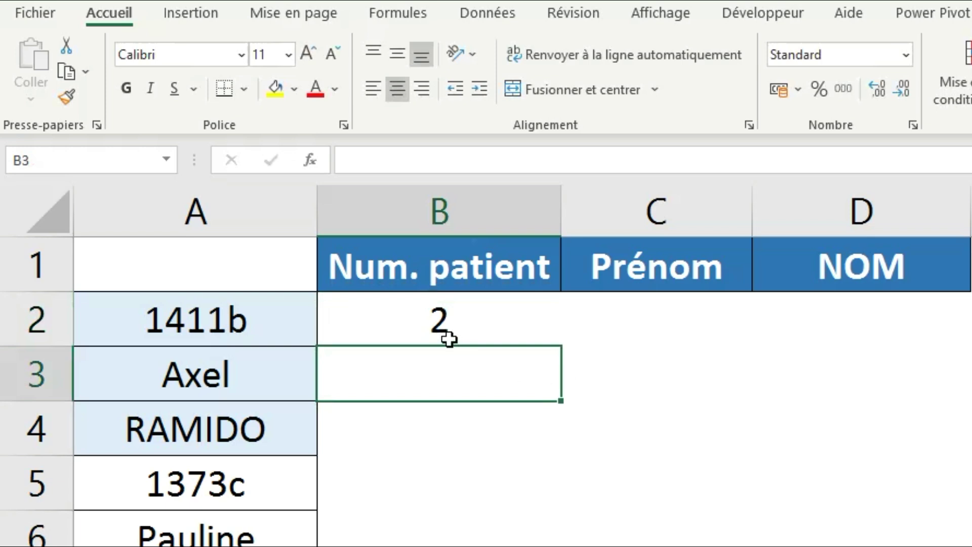
left_click(447, 338)
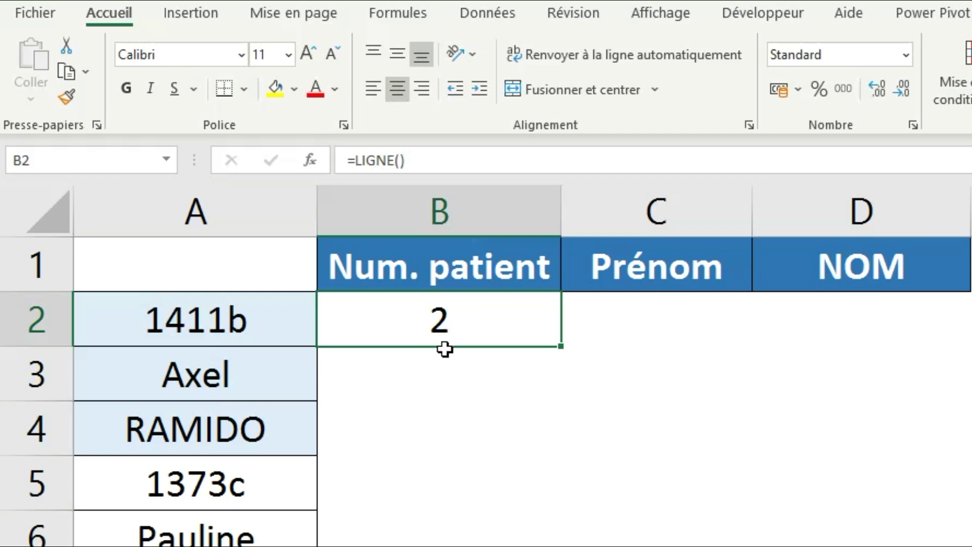
Copy the row-number formula to B3, then change B2 to ="A"&LIGNE() so it shows A2.
left_click_drag(559, 346, 560, 395)
left_click(501, 396)
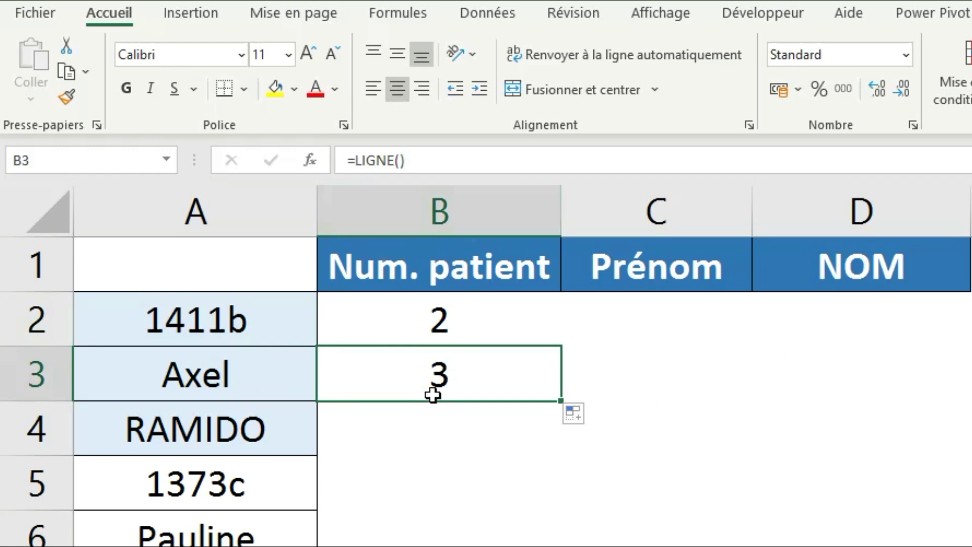
left_click(462, 317)
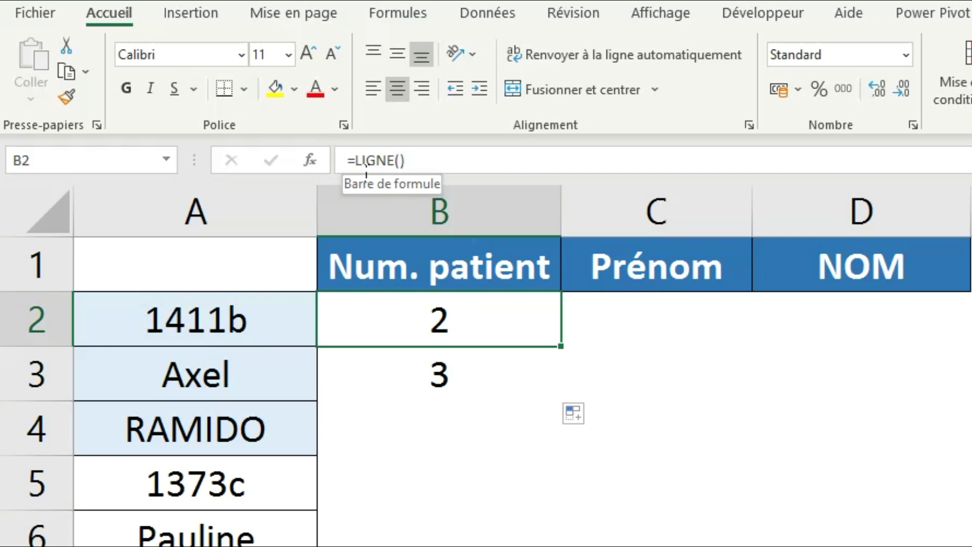
left_click(356, 161)
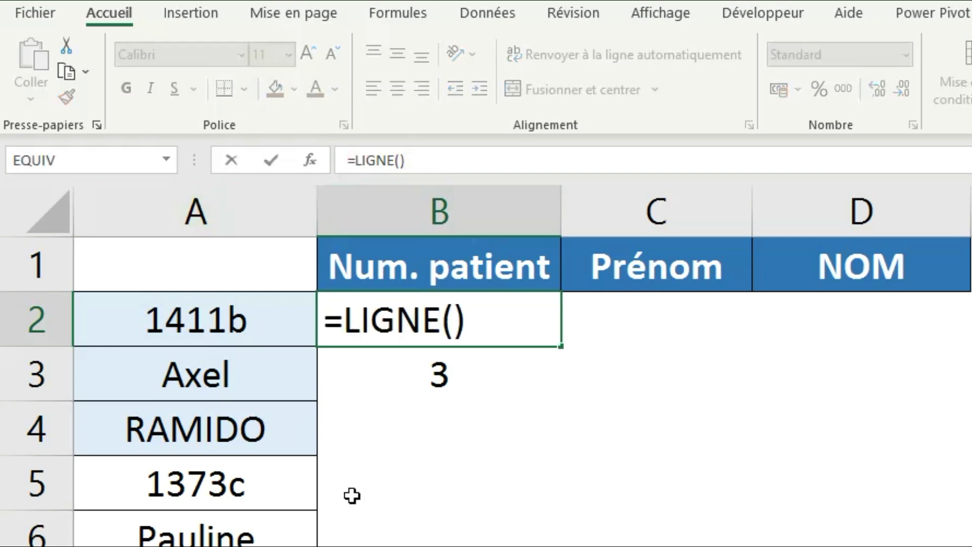
type("\"")
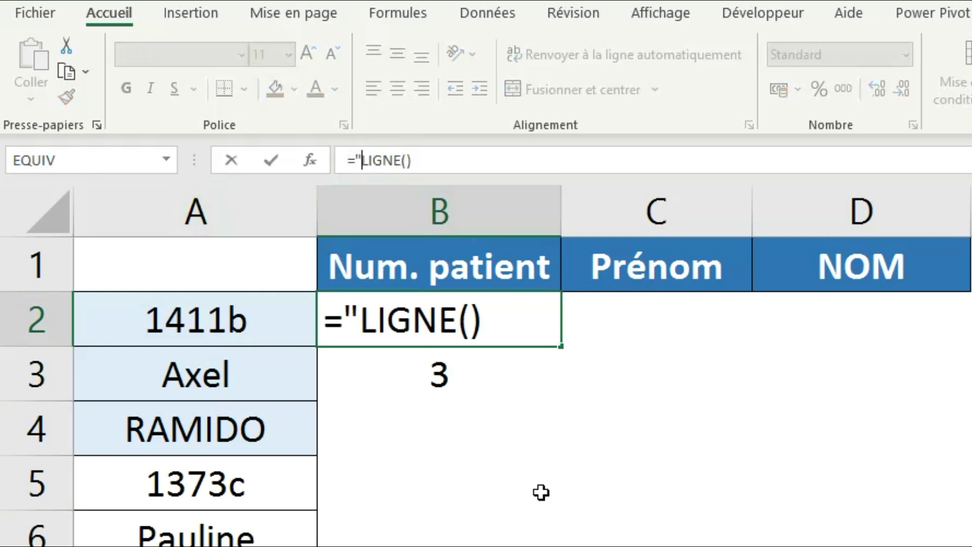
type("A\"")
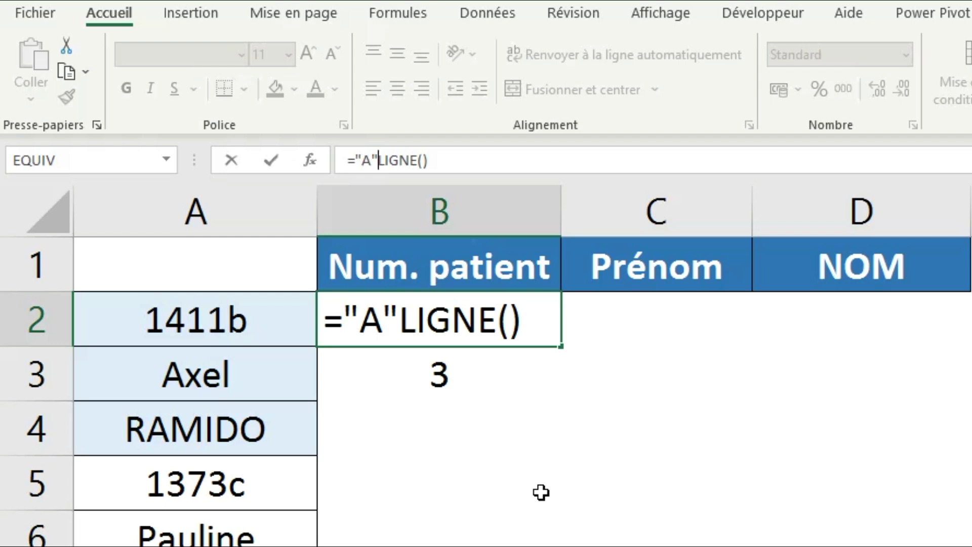
type("&")
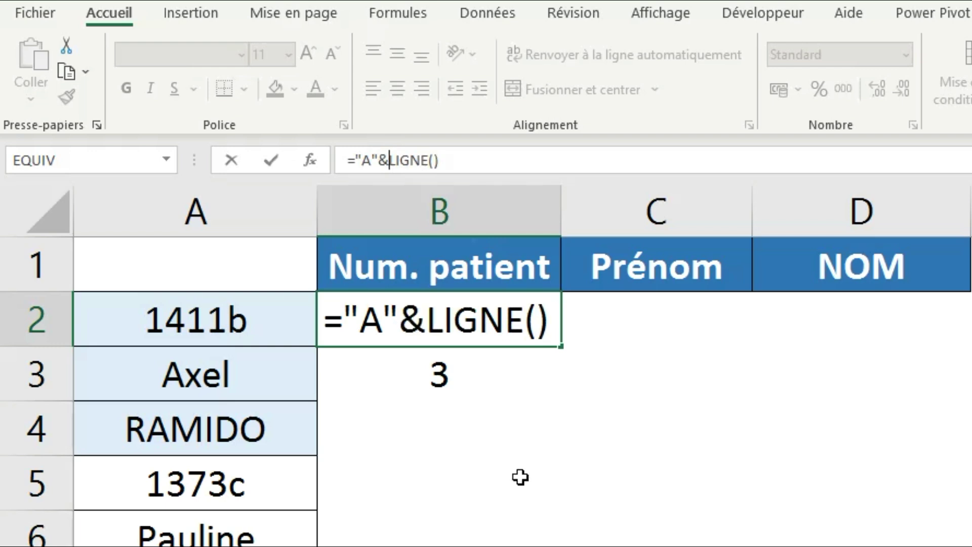
key("Return")
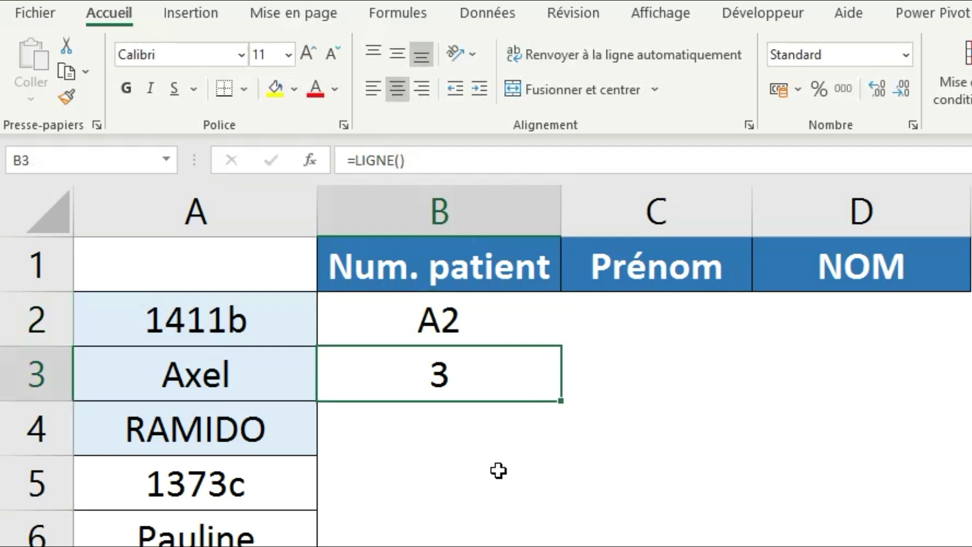
left_click(478, 336)
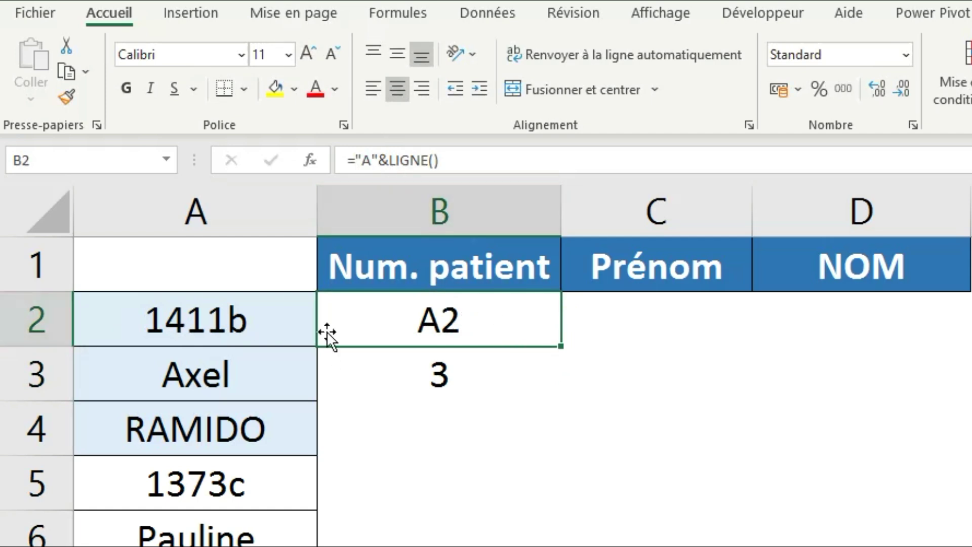
Fill the ="A"&LIGNE() formula from B2 down to B3 so it displays A3.
left_click_drag(562, 347, 563, 390)
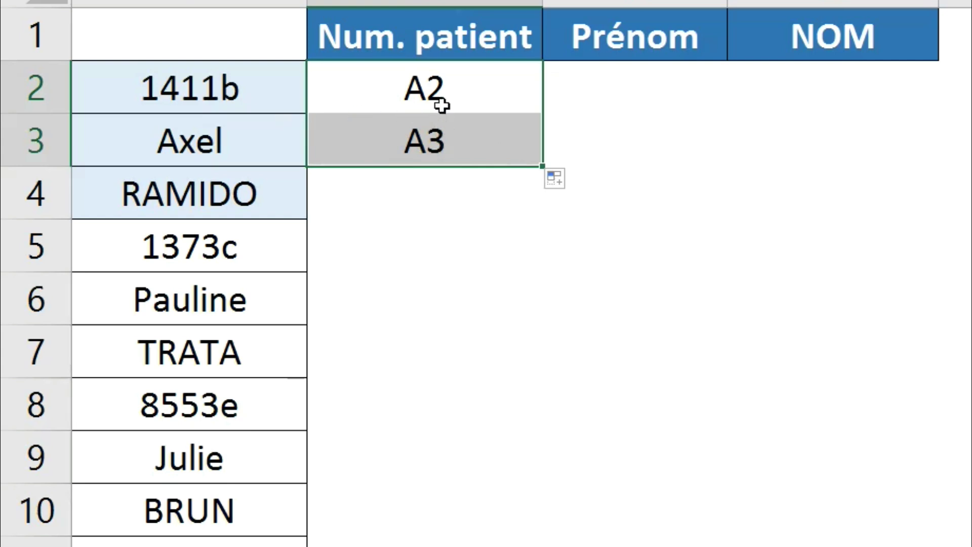
left_click(441, 102)
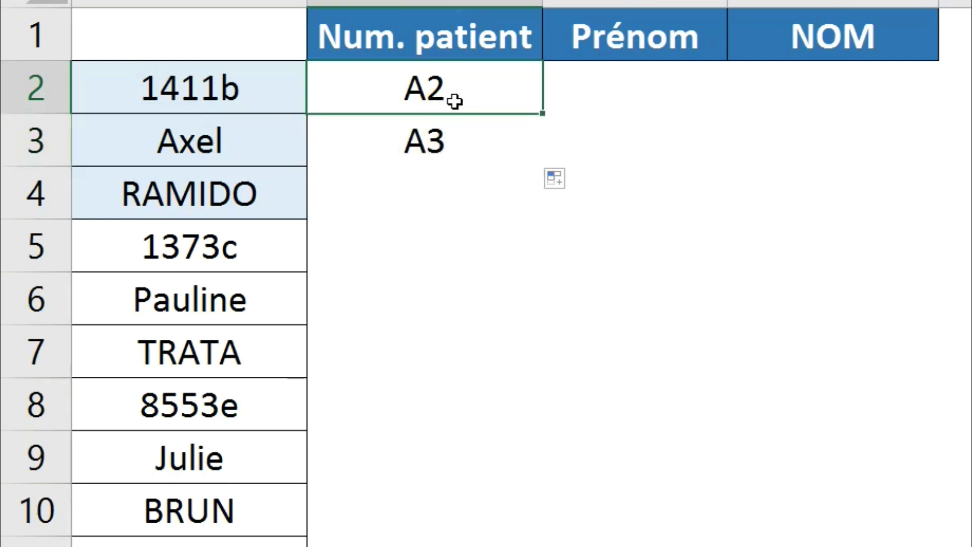
left_click(447, 156)
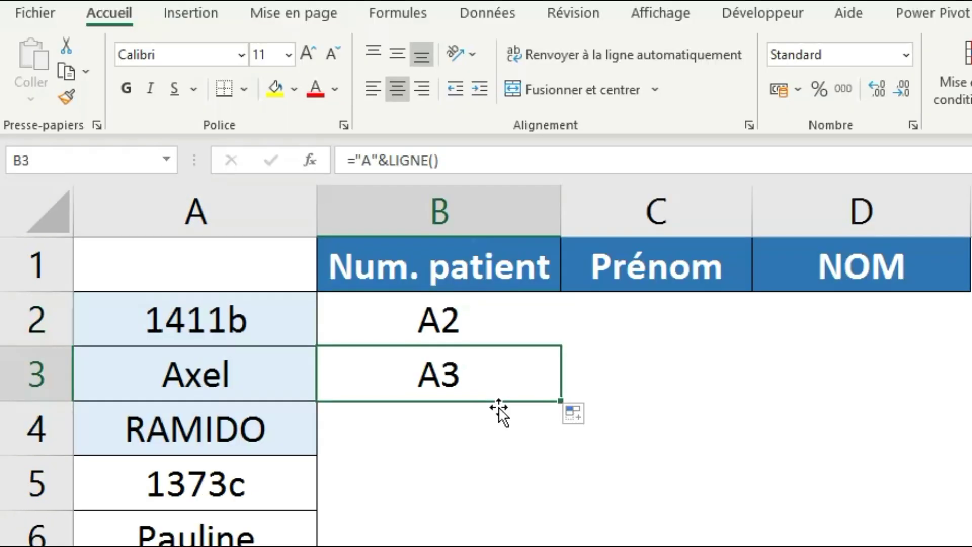
left_click(490, 340)
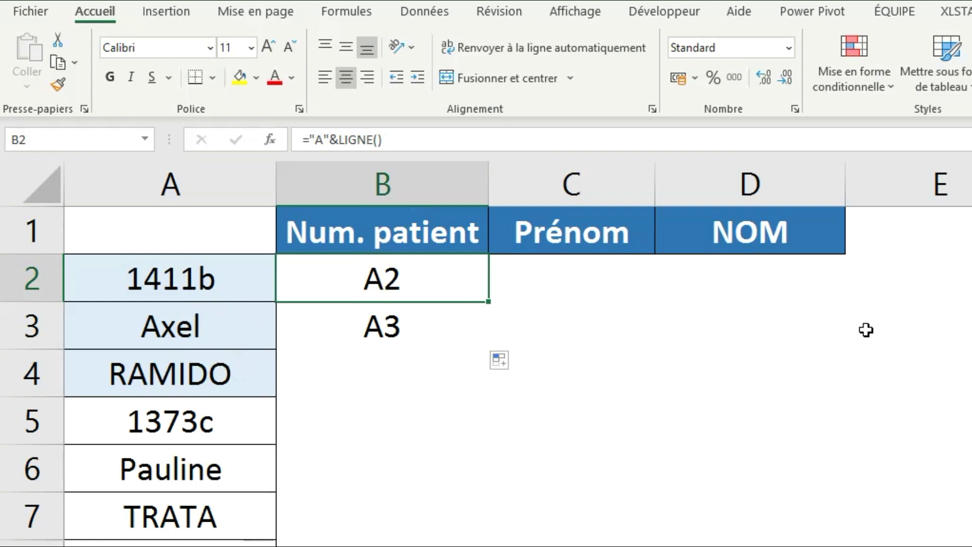
Reopen B2's ="A"&LIGNE() formula for editing, with the cursor at its end.
double_click(440, 278)
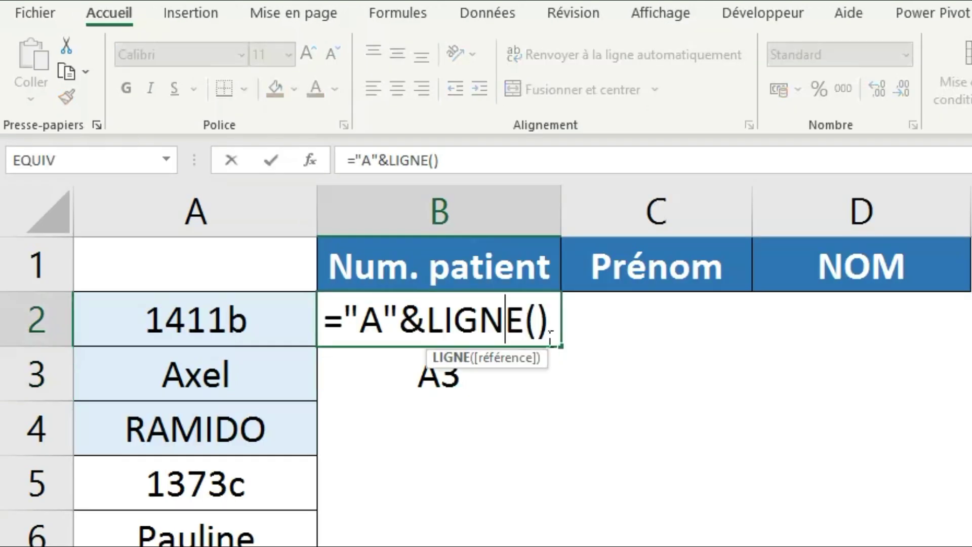
left_click(486, 291)
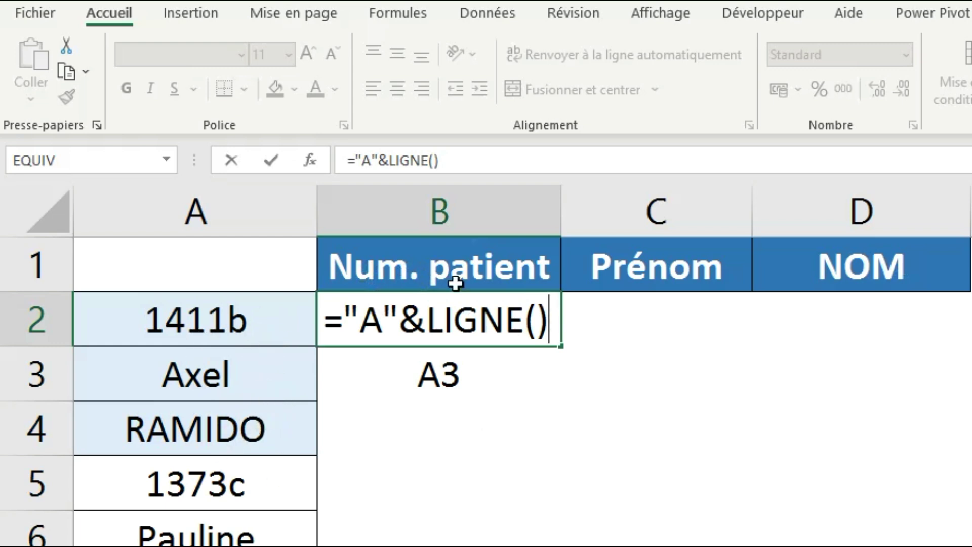
Append *3-4 so B2's formula reads ="A"&LIGNE()*3-4.
type("*3")
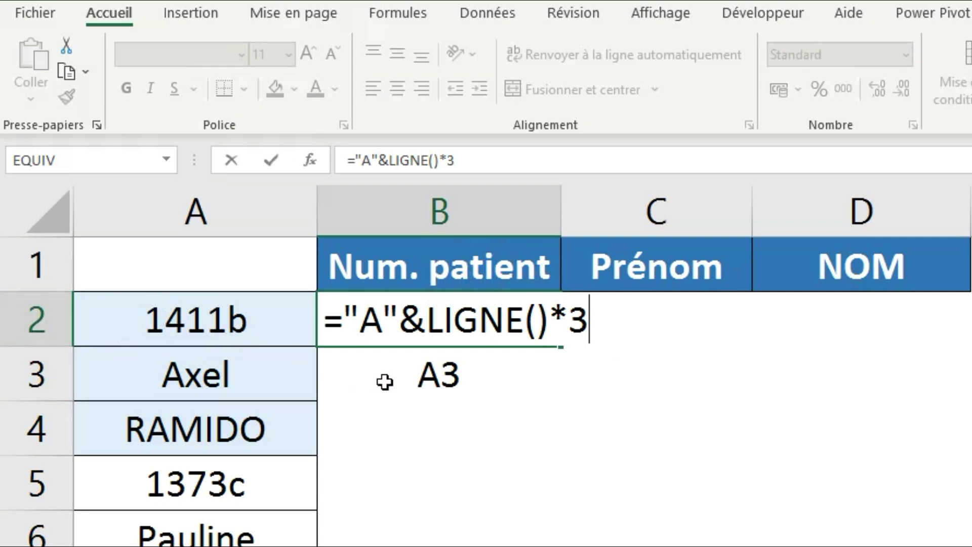
type("-4")
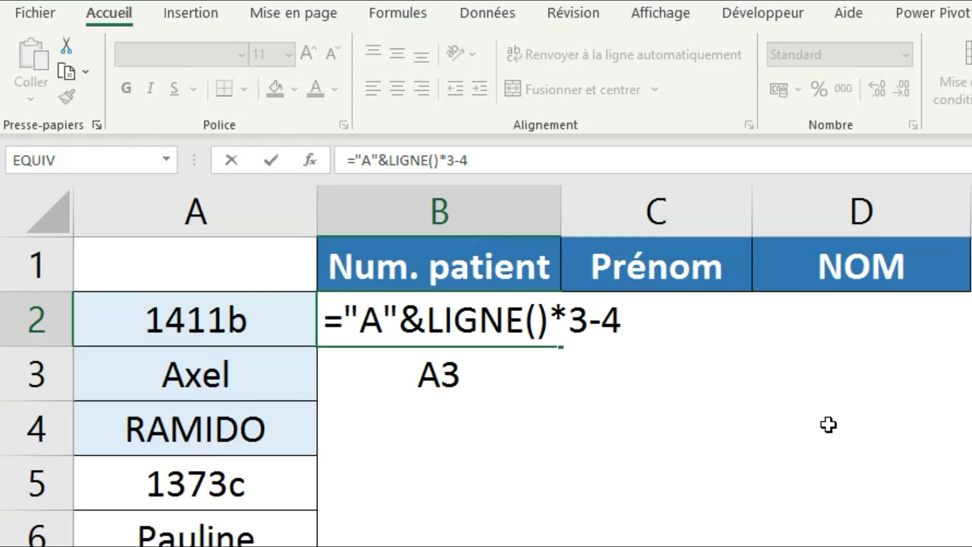
Commit ="A"&LIGNE()*3-4, centre B2 and fill it to B4, showing A2, A5 and A8.
key("Return")
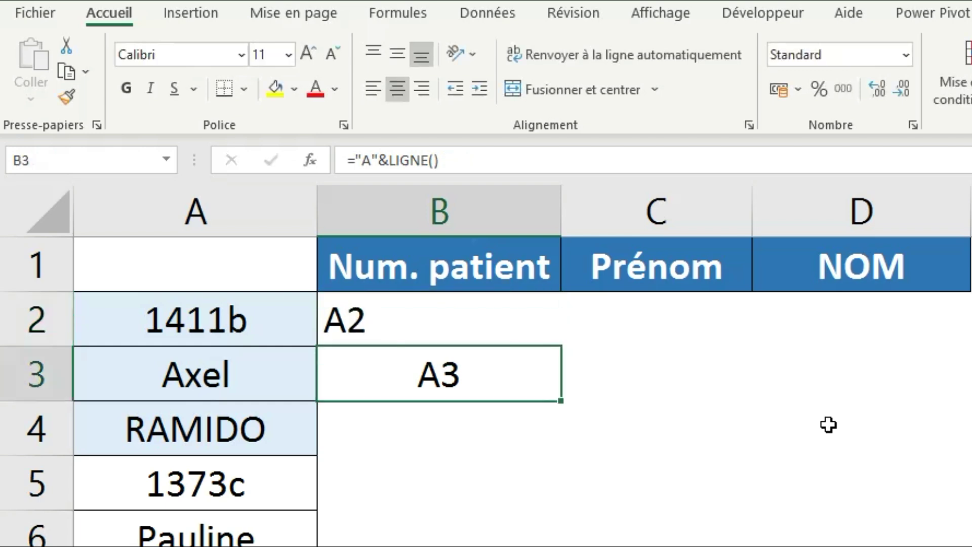
left_click(466, 344)
left_click(398, 87)
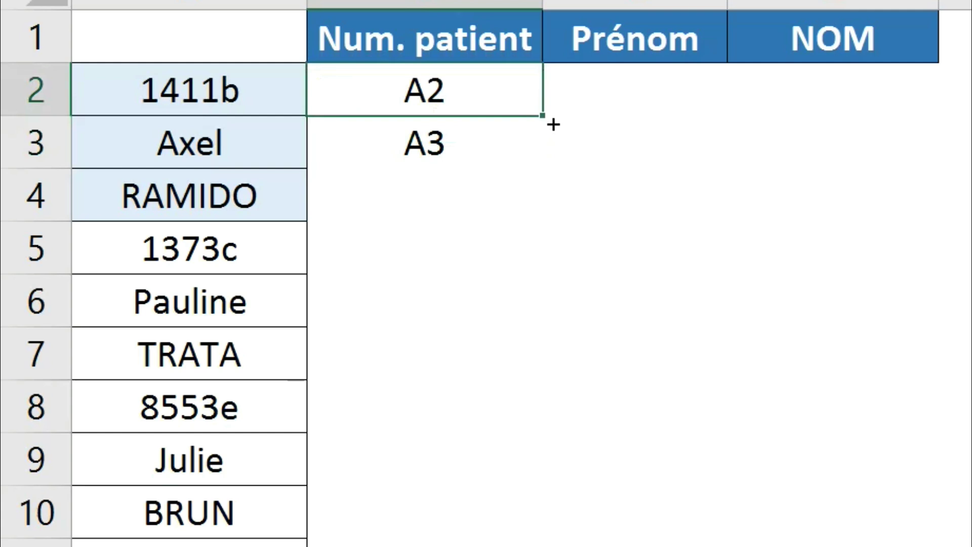
left_click_drag(553, 124, 553, 224)
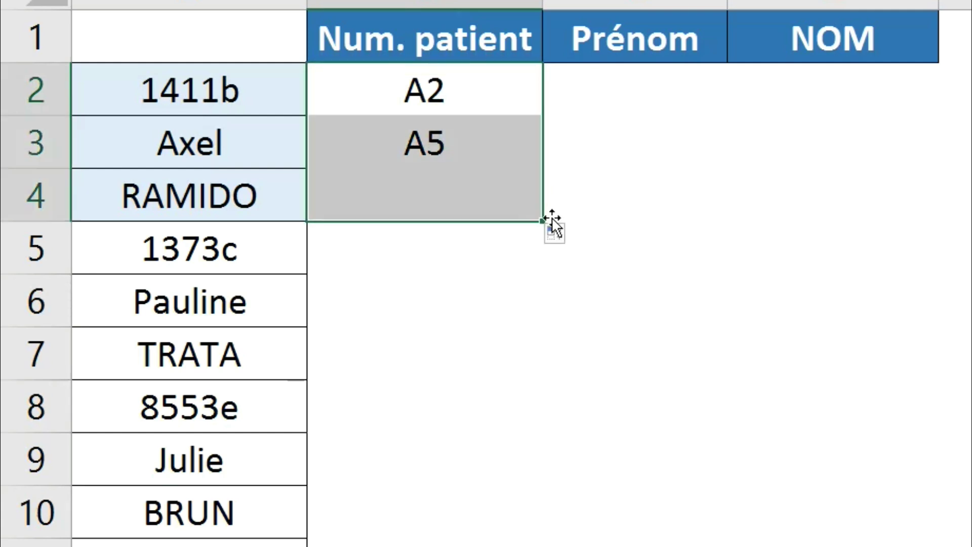
left_click(452, 150)
left_click(202, 256)
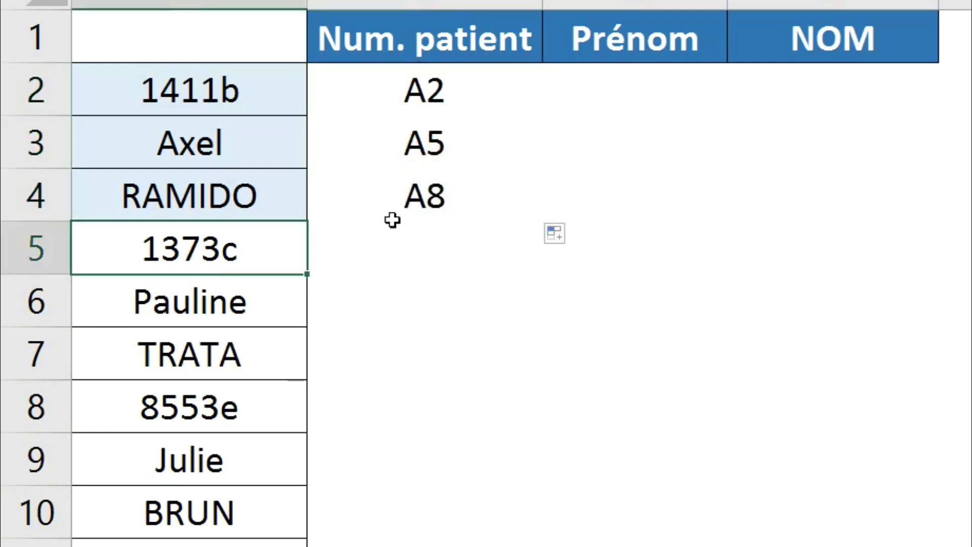
left_click(444, 205)
left_click(224, 420)
left_click(414, 105)
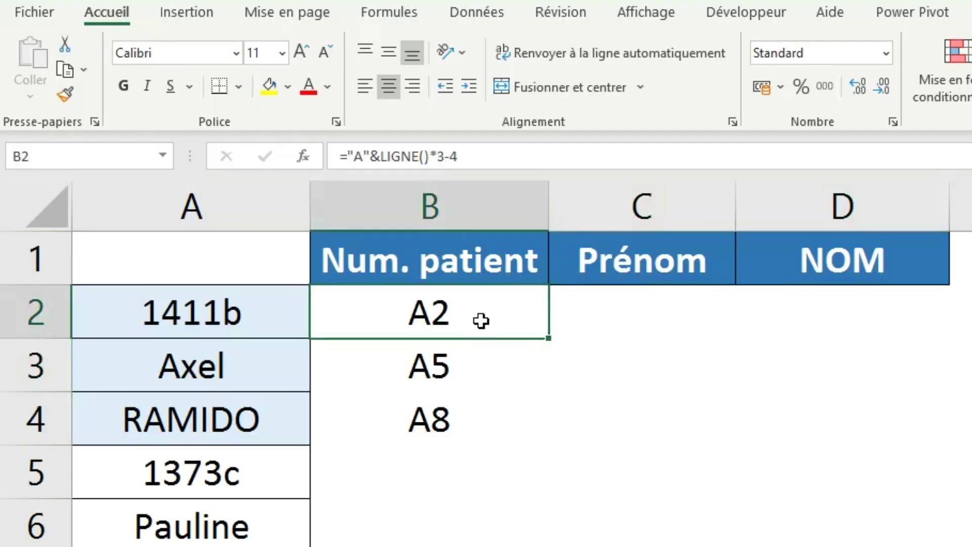
Copy B2's formula across to C2:D2 and change C2's offset to -3 so it shows A3.
left_click_drag(558, 348, 920, 348)
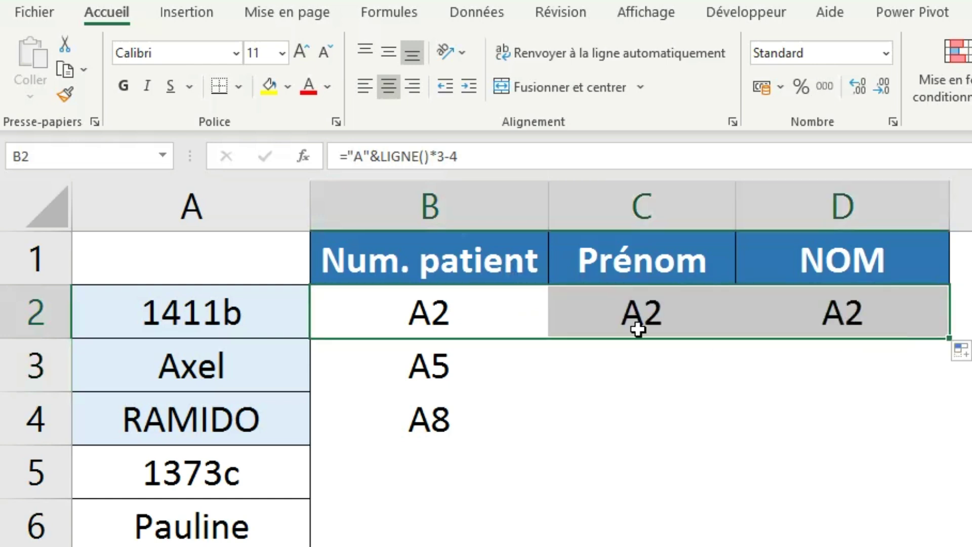
left_click(638, 326)
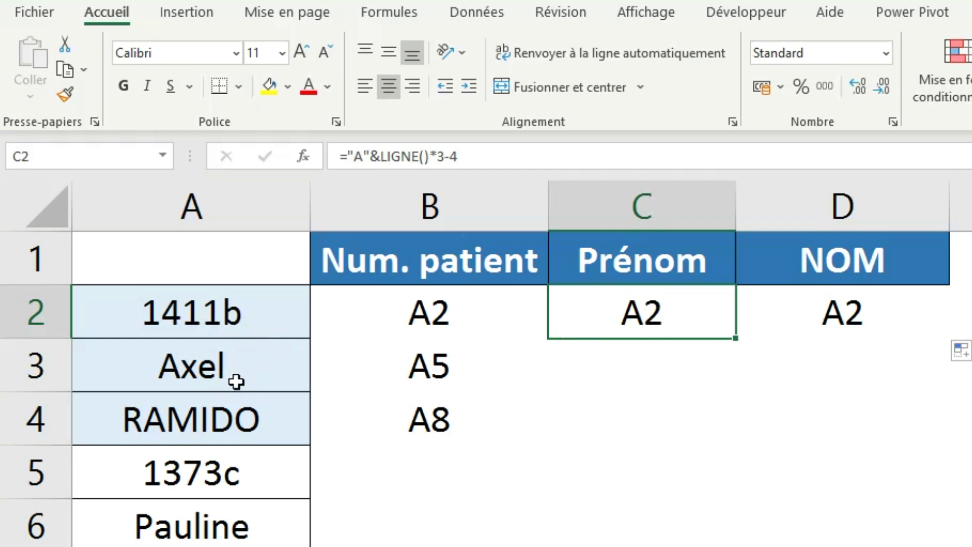
left_click(480, 167)
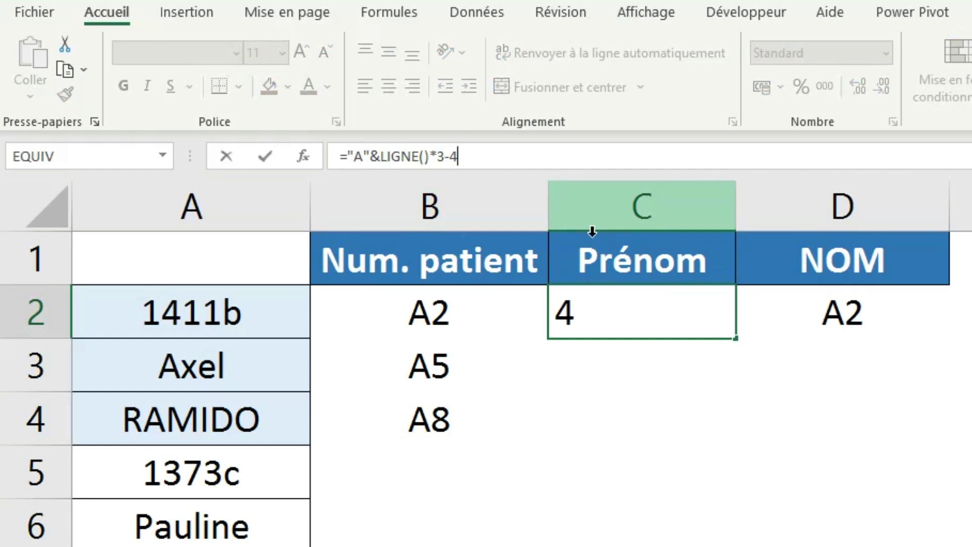
key("BackSpace")
type("3")
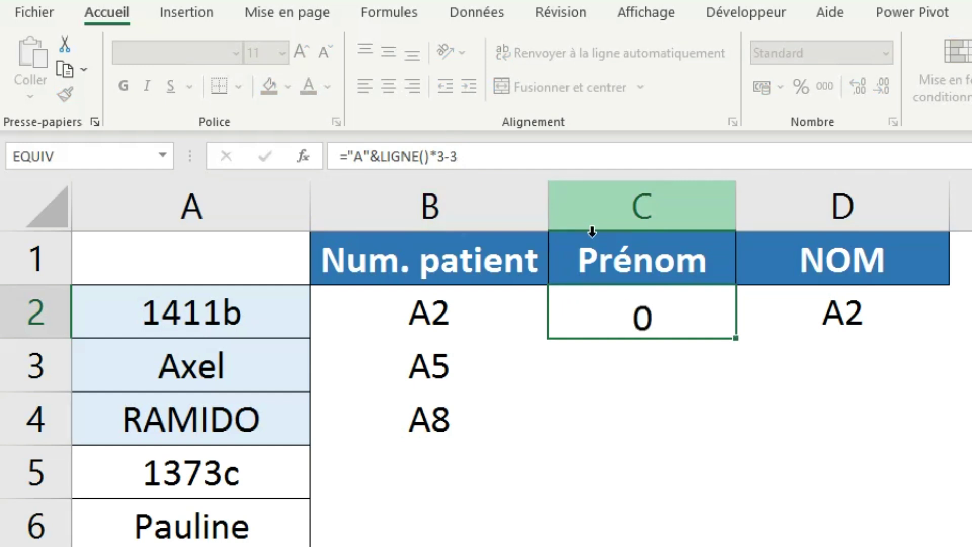
key("Return")
Change D2's offset to -2 so it shows A4, then fill C2:D2 down to row 4.
left_click(791, 318)
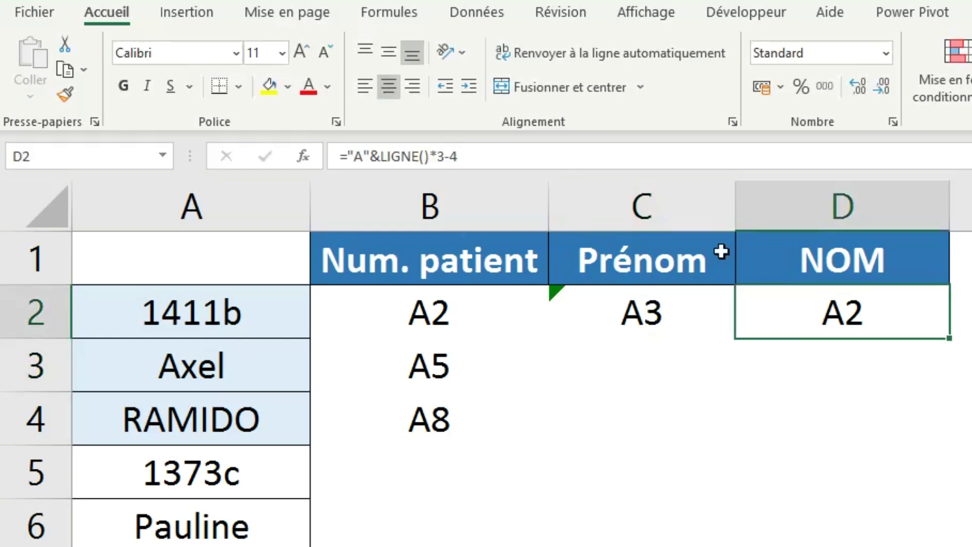
left_click(516, 171)
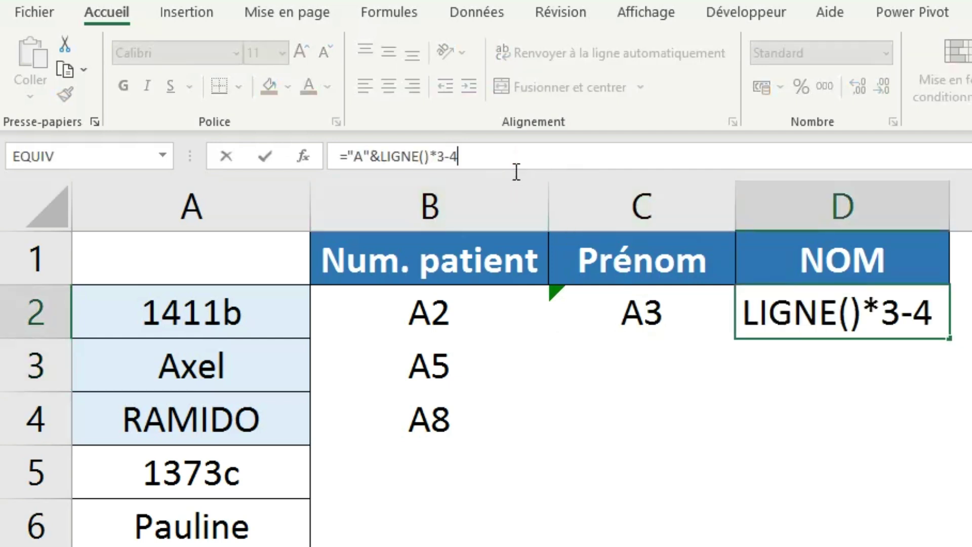
key("BackSpace")
type("2")
key("Return")
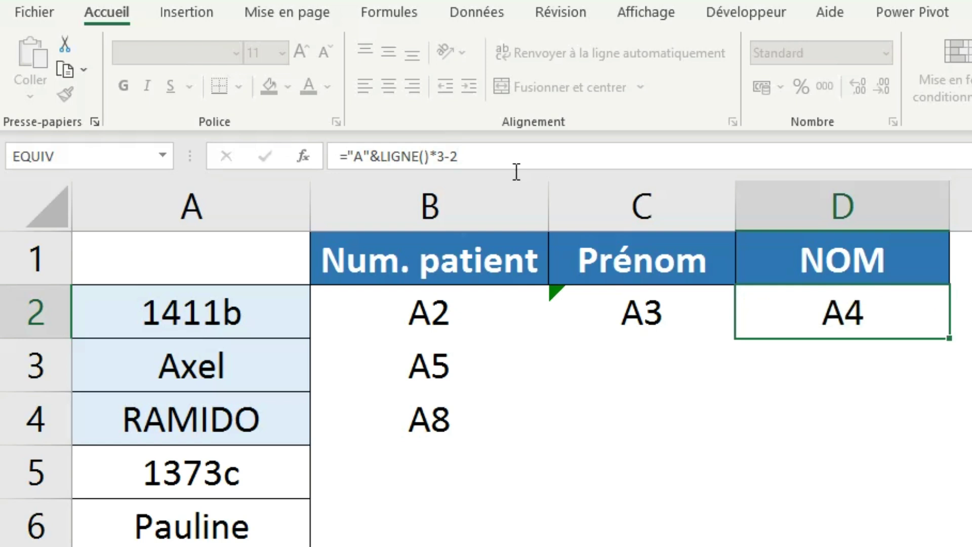
left_click_drag(560, 318, 894, 330)
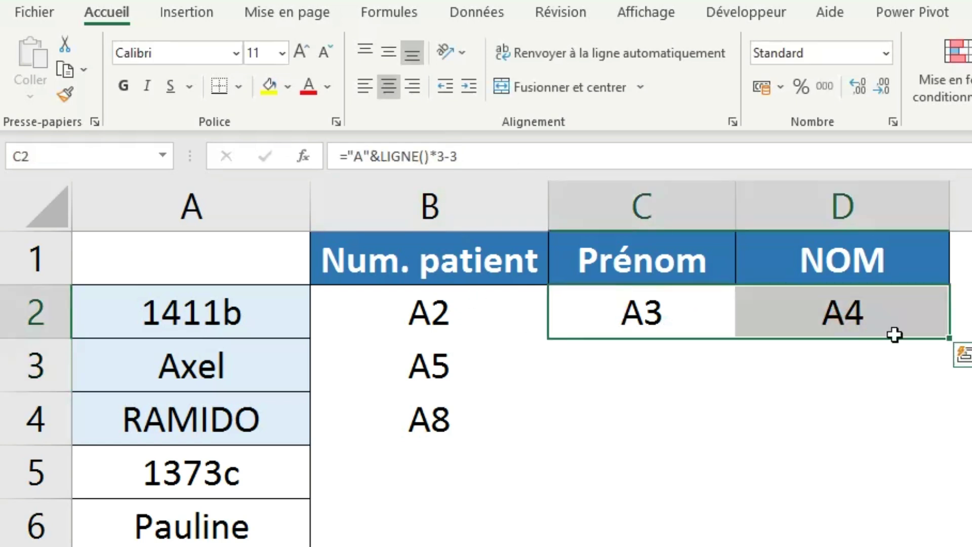
left_click_drag(960, 347, 934, 430)
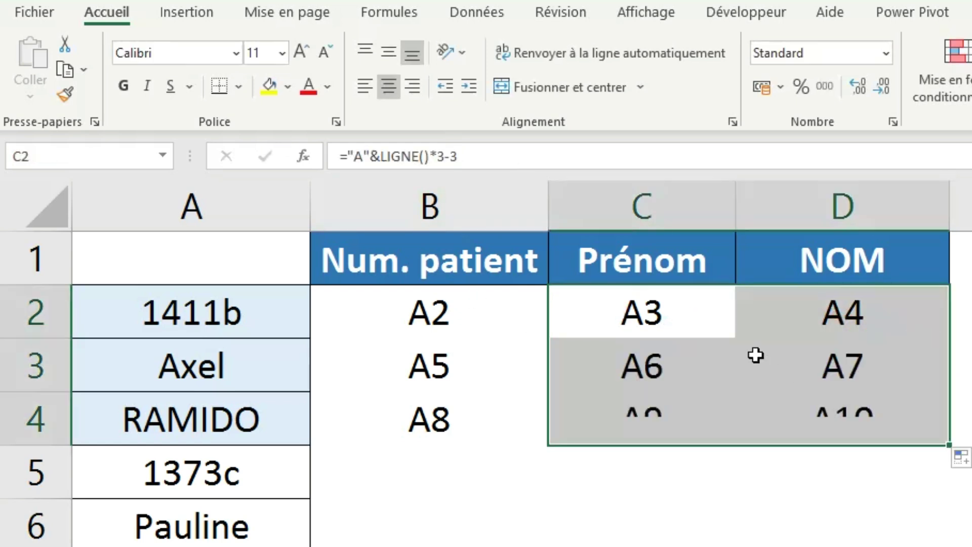
left_click(652, 325)
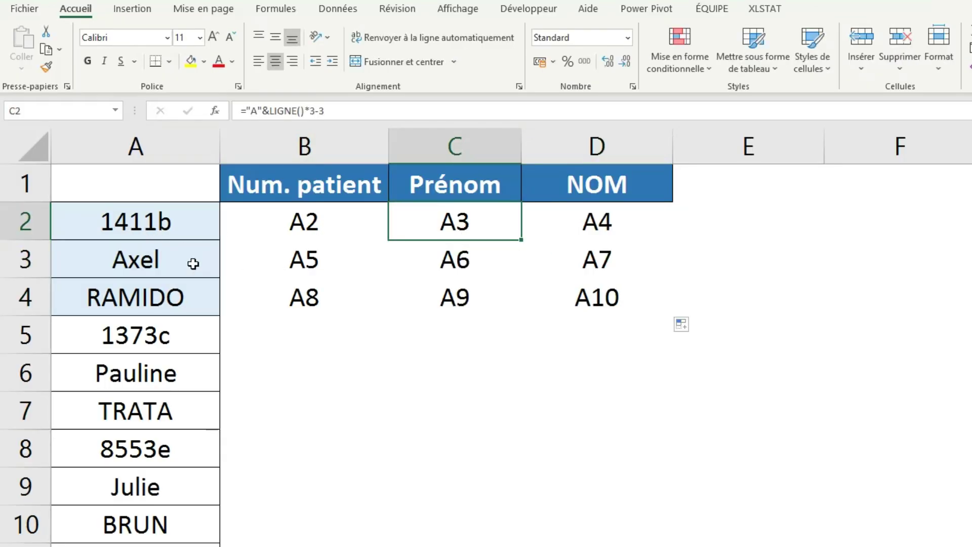
left_click(126, 263)
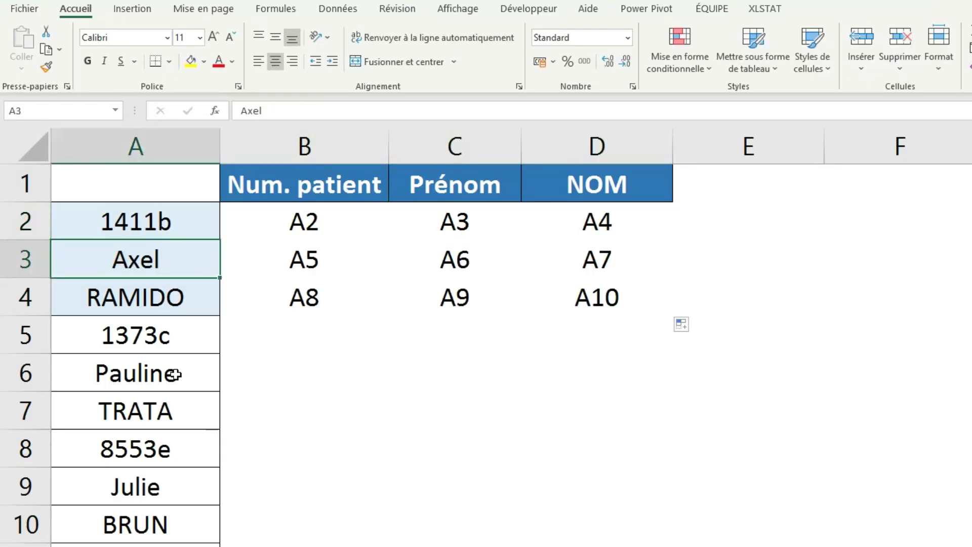
left_click(148, 379)
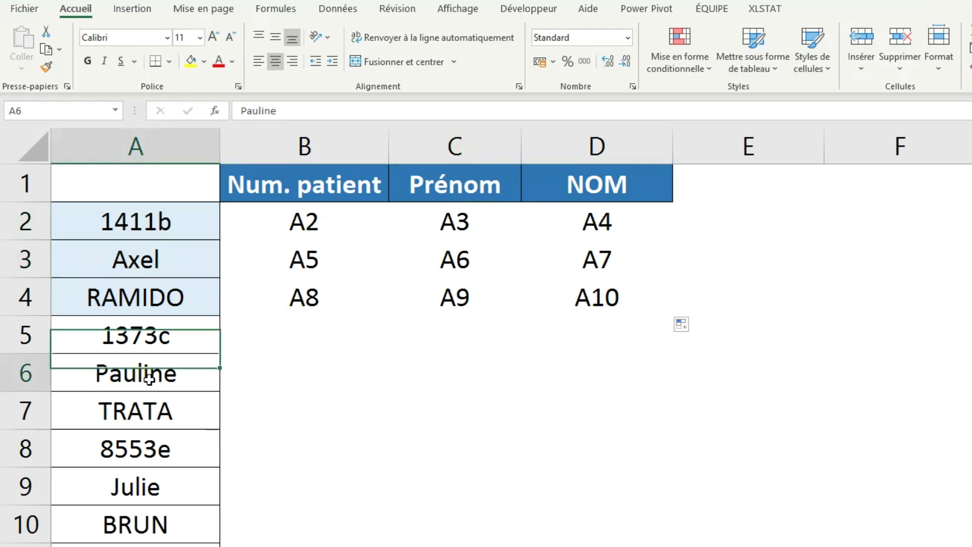
left_click(153, 500)
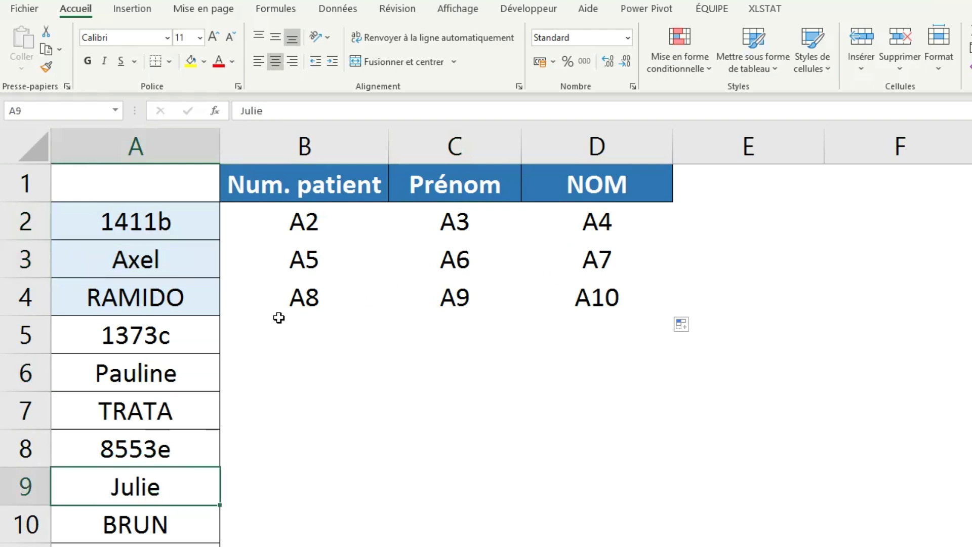
left_click(158, 298)
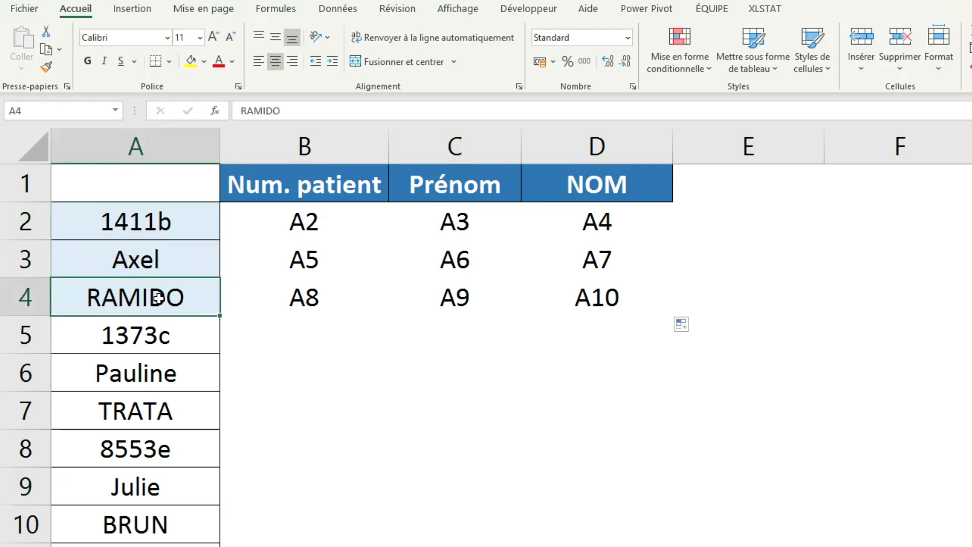
left_click(150, 408)
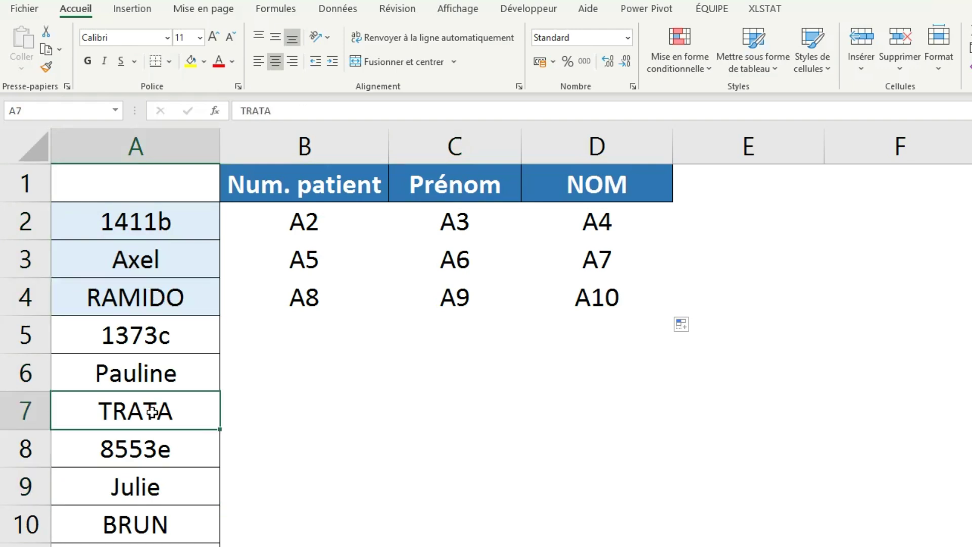
left_click(132, 519)
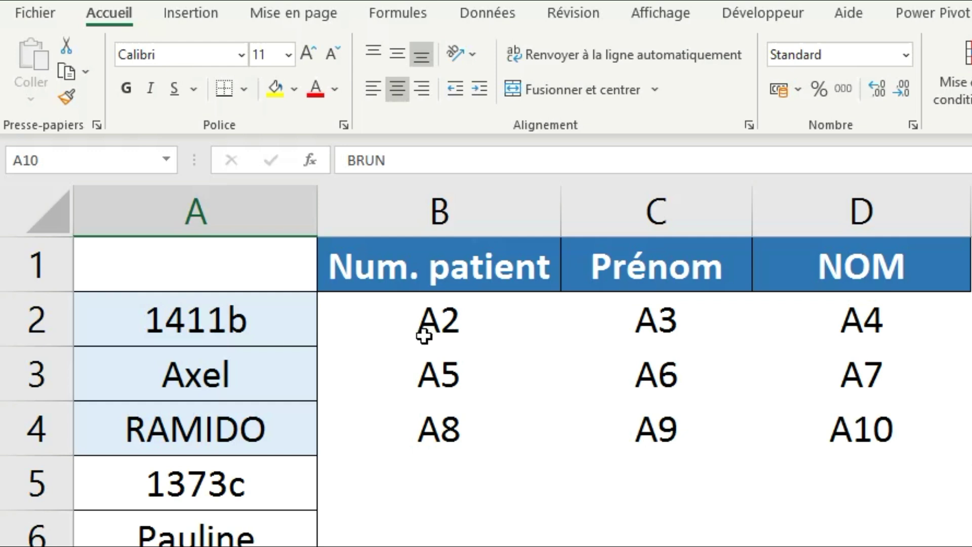
Wrap B2's address in INDIRECT so it returns 1411b, then copy it across to C2 and D2.
left_click(247, 329)
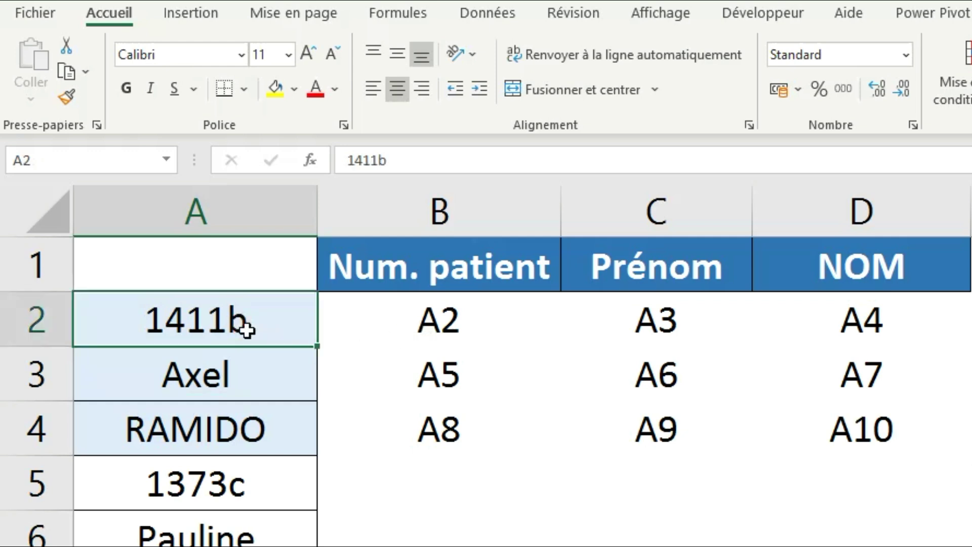
left_click(439, 332)
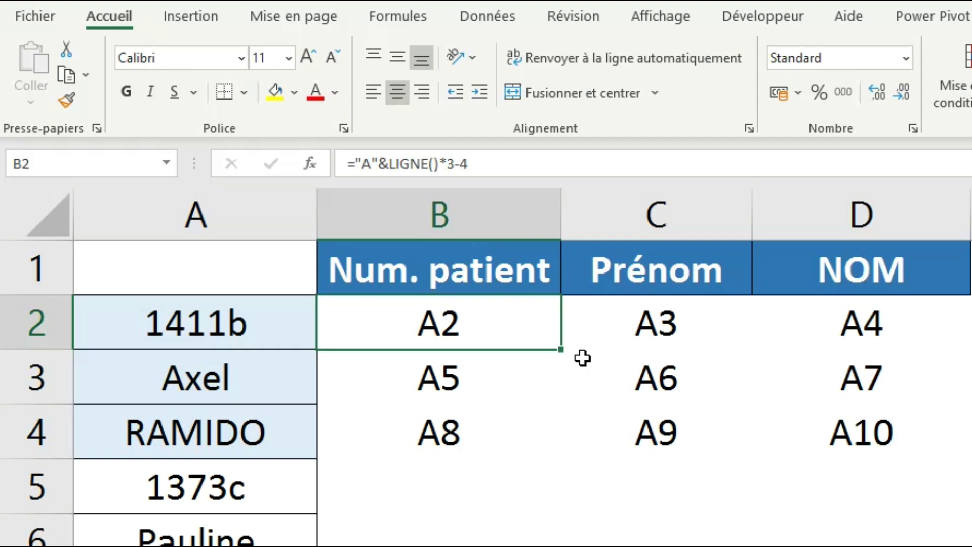
left_click(356, 164)
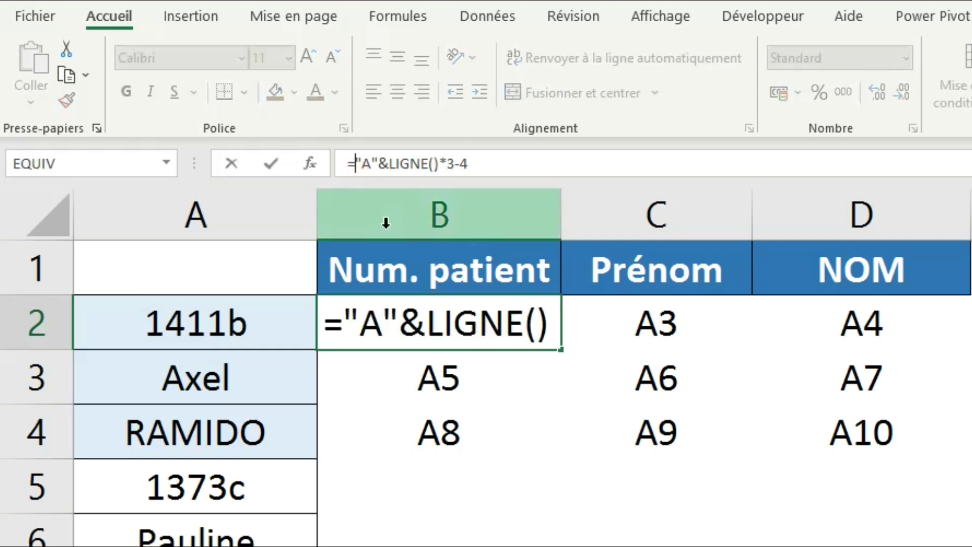
type("INDIRECT(")
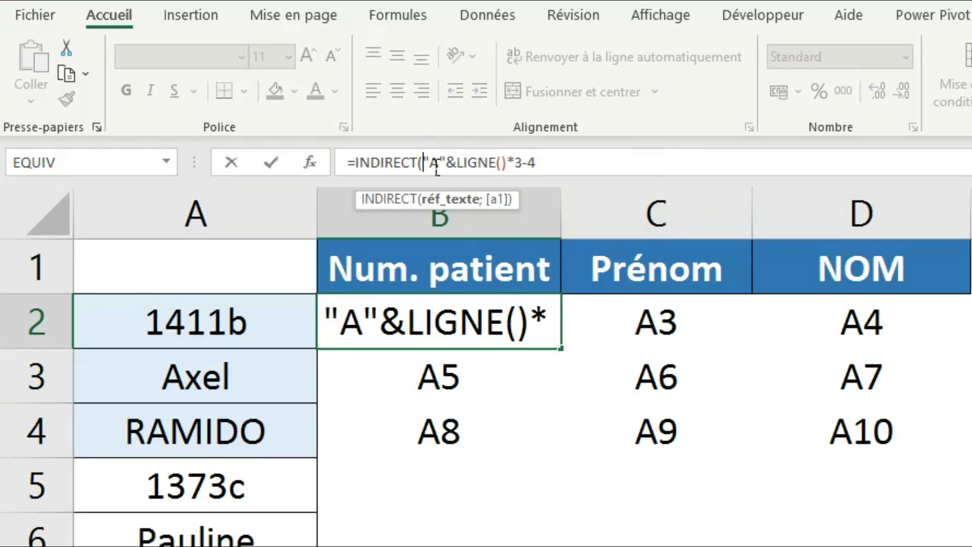
left_click(558, 175)
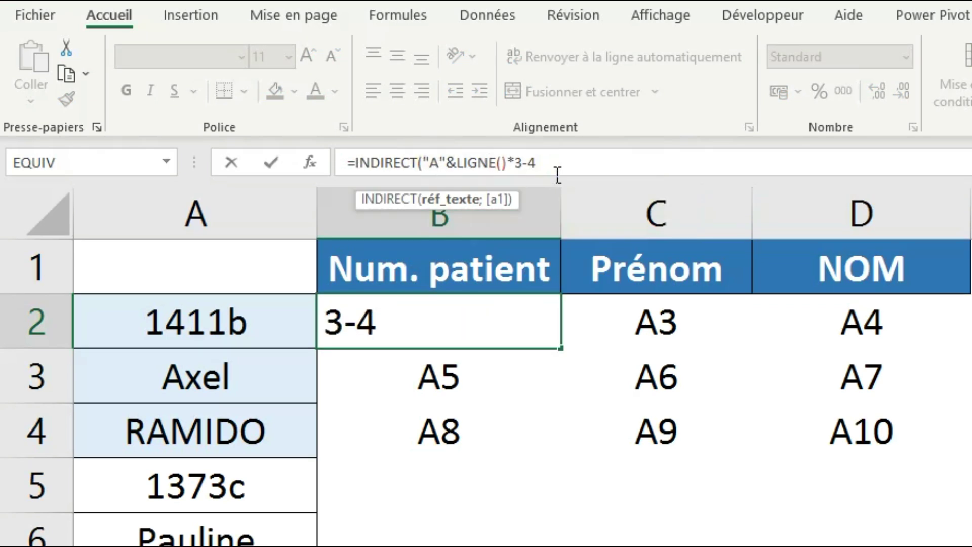
type(")")
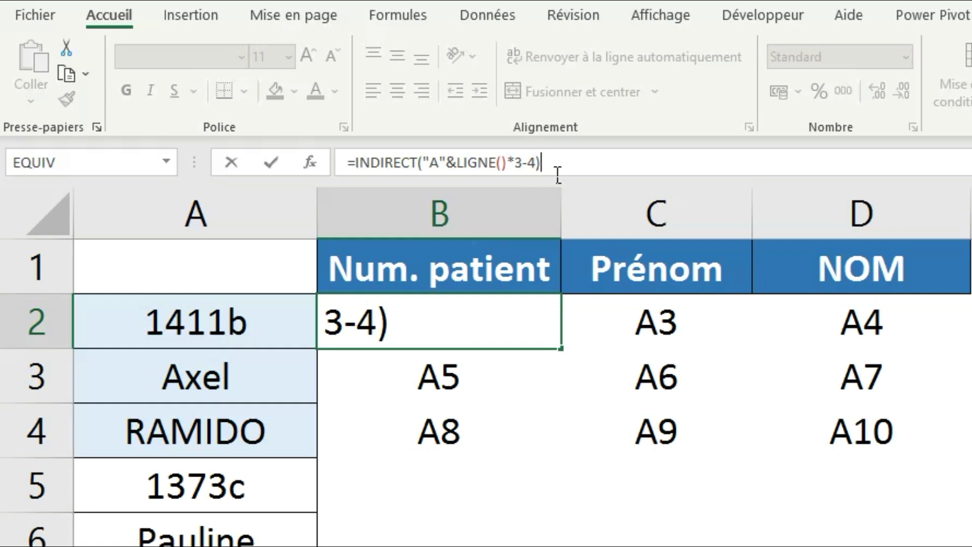
key("Return")
key("Up")
left_click_drag(561, 349, 868, 356)
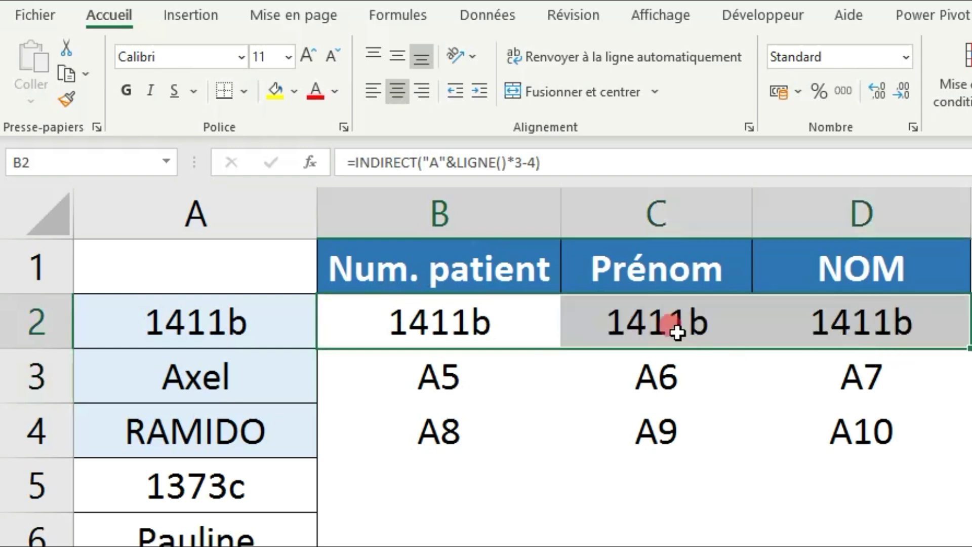
left_click(677, 325)
left_click(549, 172)
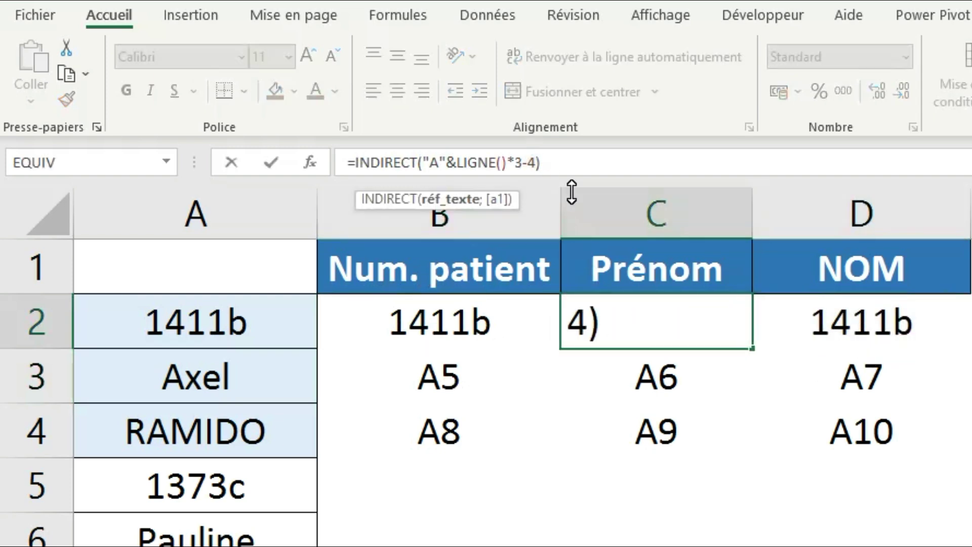
key("BackSpace")
type("3")
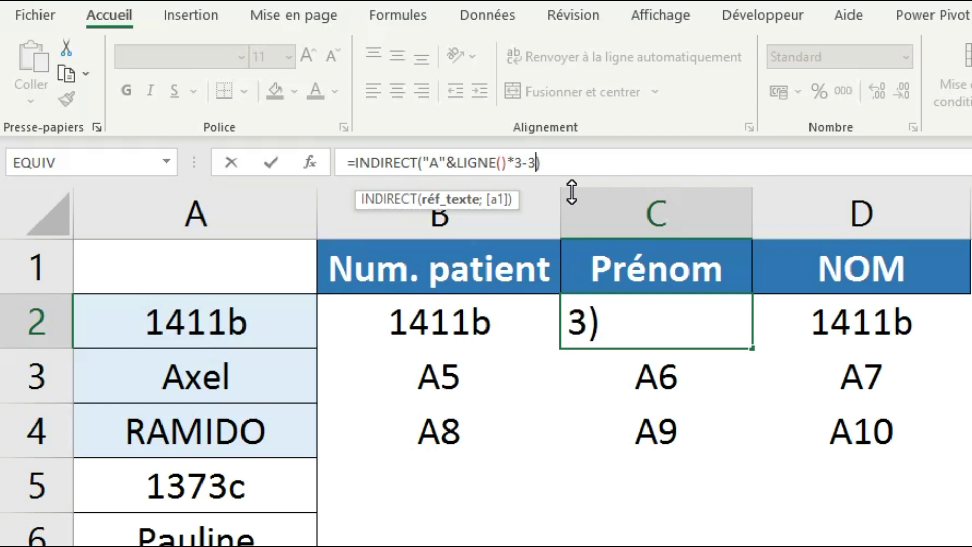
key("Return")
left_click(878, 320)
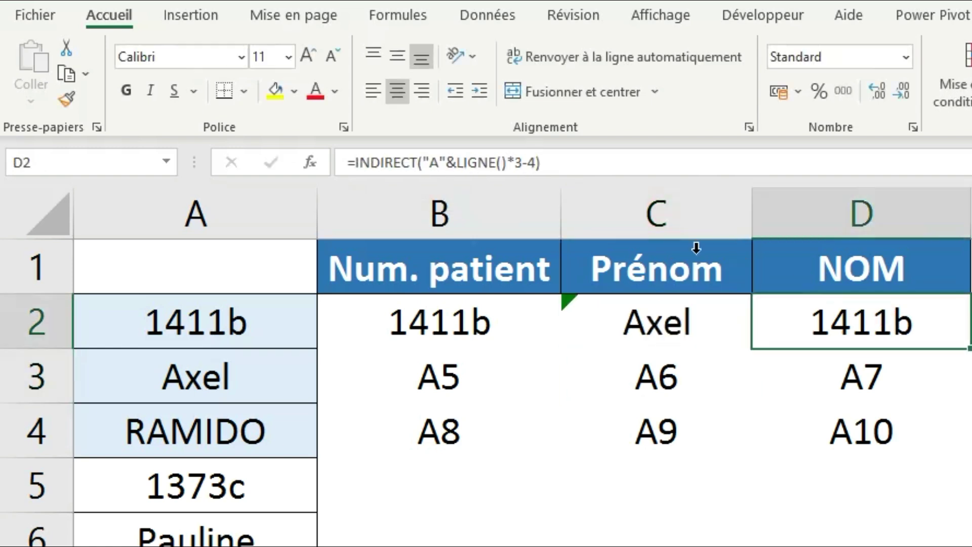
left_click(538, 165)
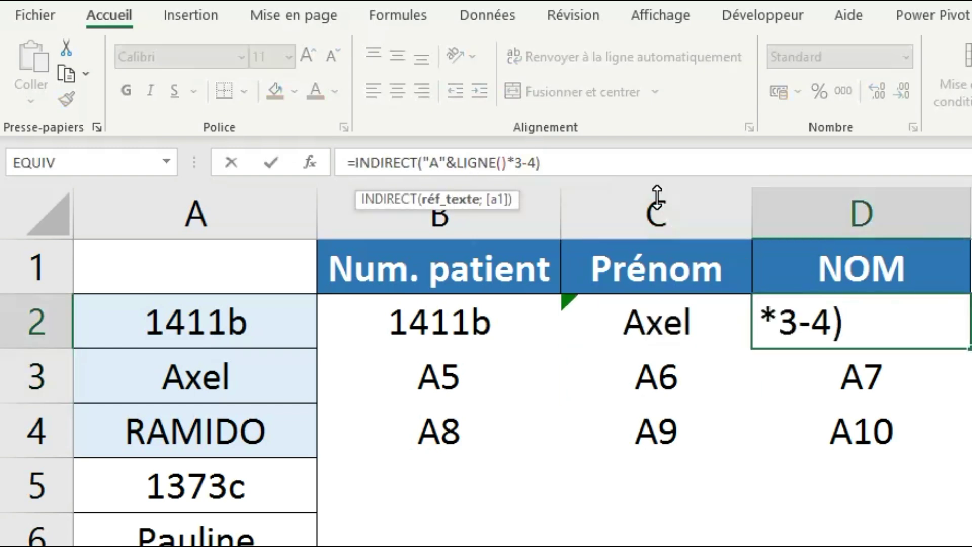
key("BackSpace")
type("2")
key("Return")
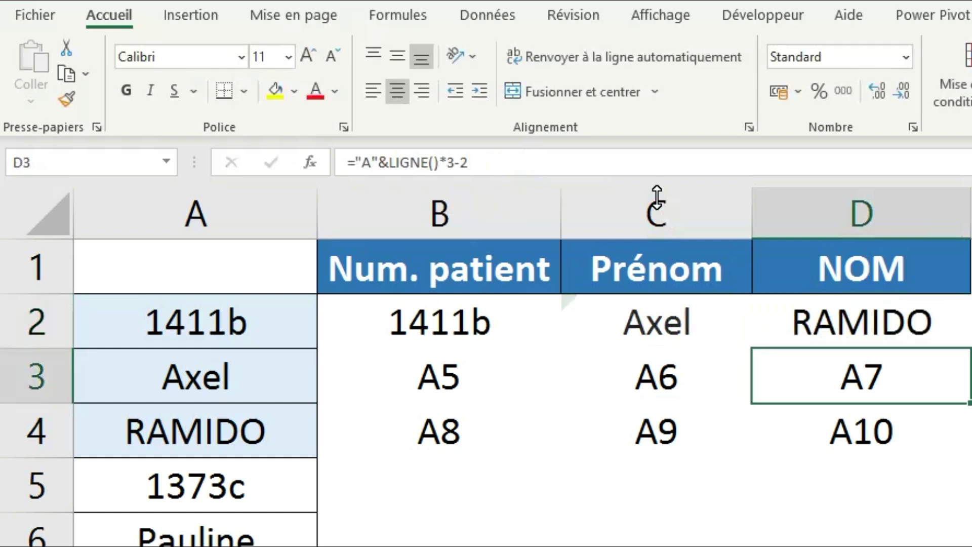
key("Down")
Clear the old placeholder references in B3:D4 and select the row 2 formulas.
left_click_drag(445, 375, 925, 449)
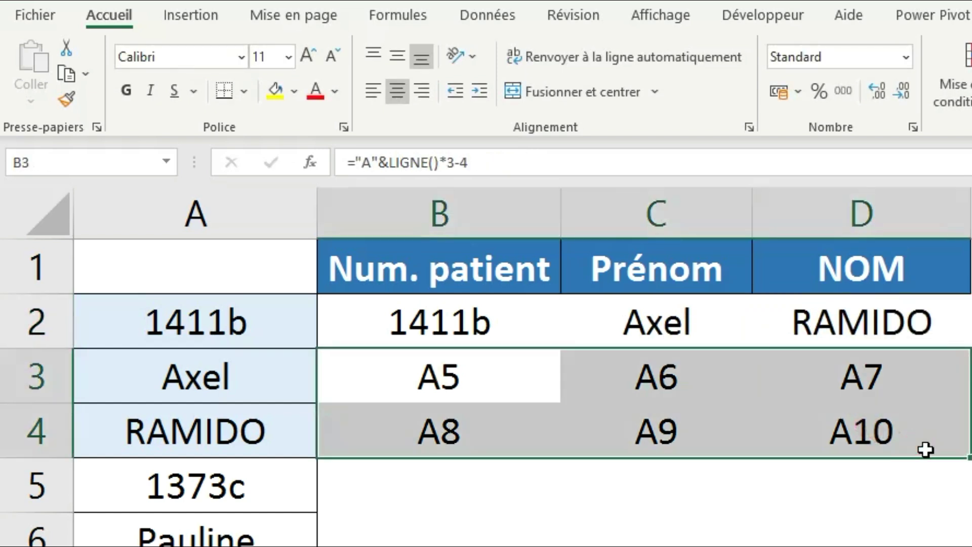
key("Delete")
left_click_drag(447, 319, 805, 327)
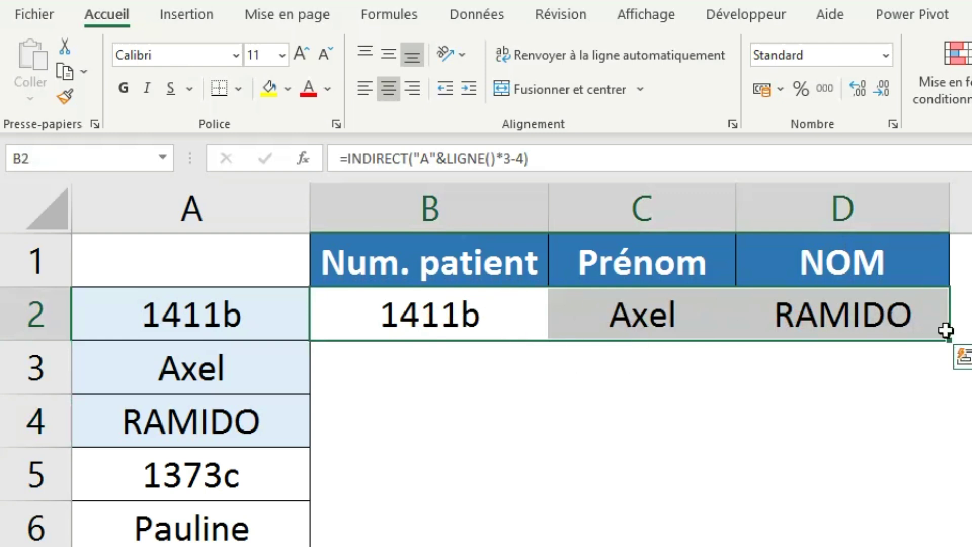
Fill the B2:D2 INDIRECT formulas down to row 11, listing each patient on its own row.
left_click_drag(427, 326, 807, 317)
double_click(957, 348)
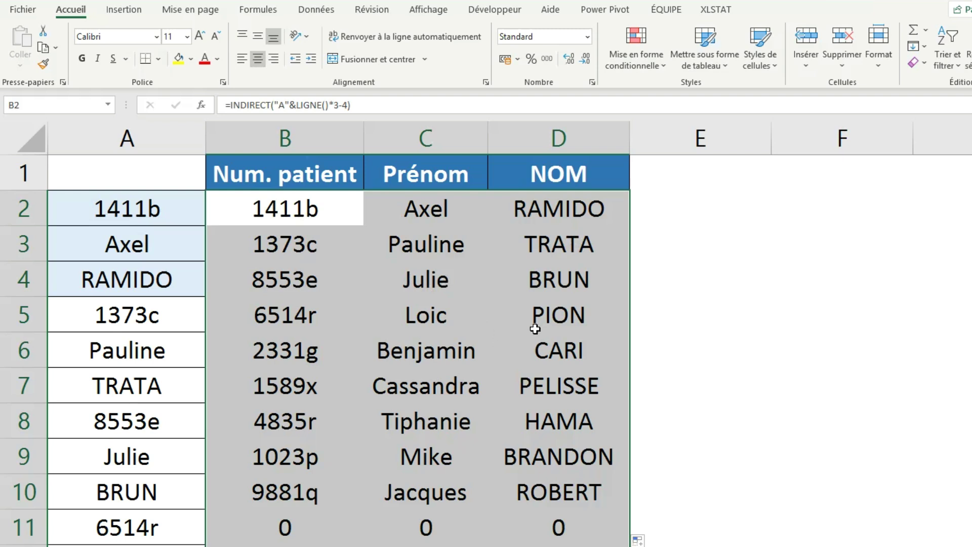
Copy the patient table B2:D11 and paste it back over itself as values only.
key("ctrl+c")
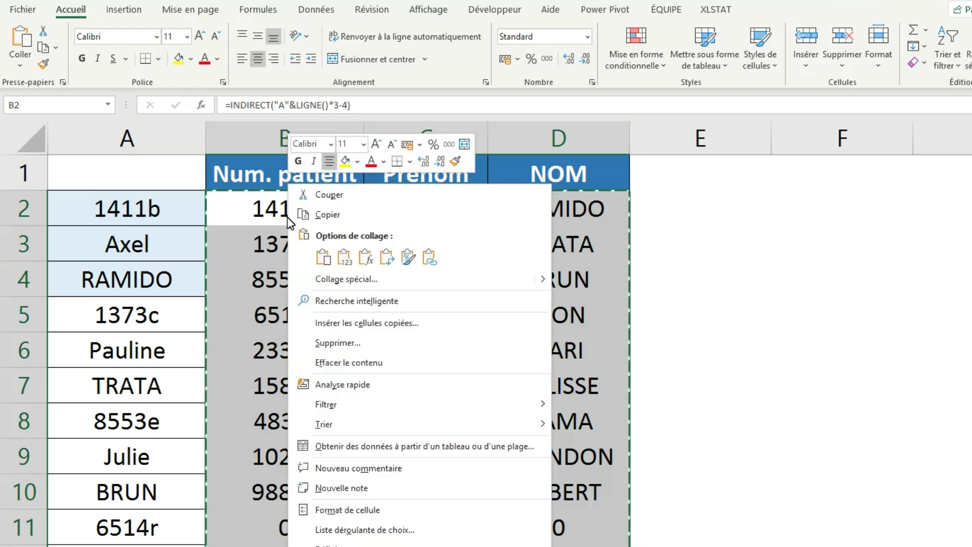
key("Escape")
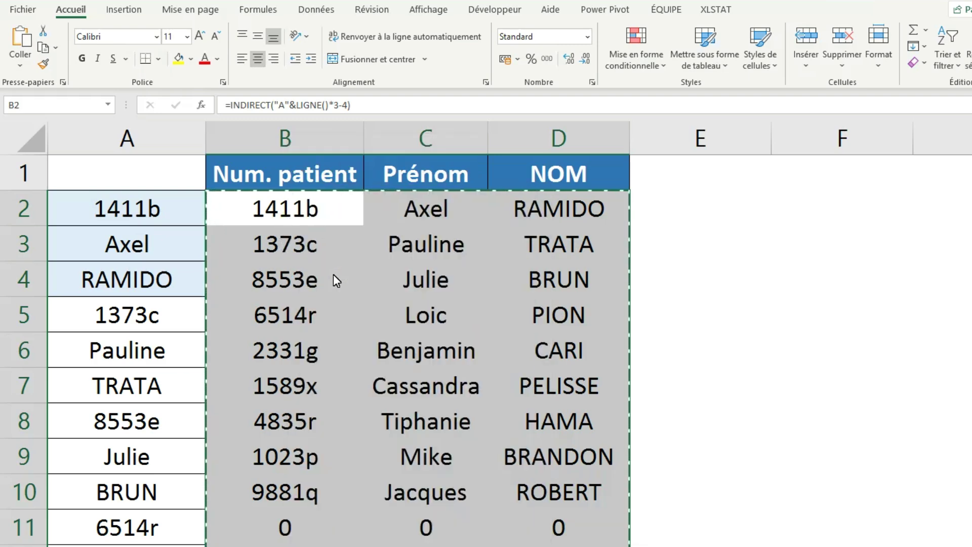
key("ctrl+alt+v")
left_click(148, 221)
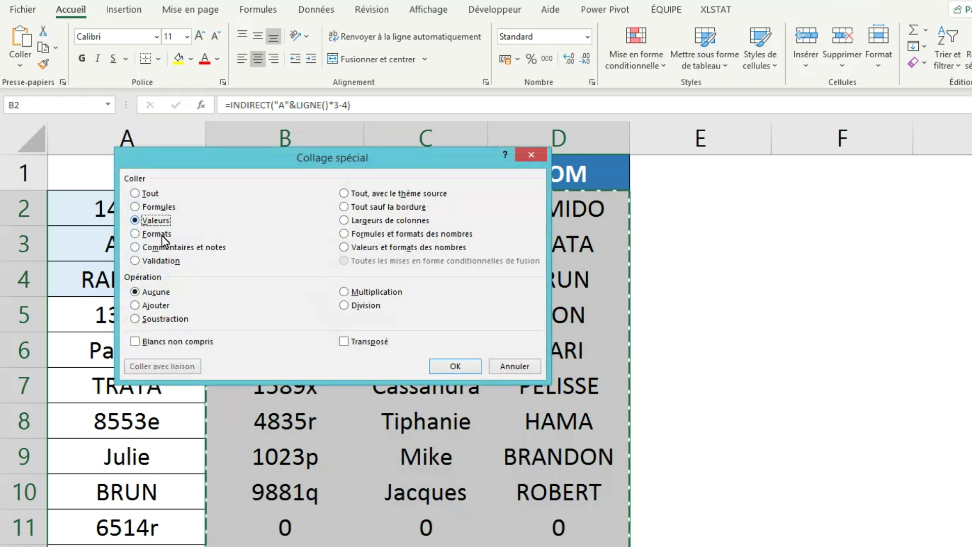
left_click(448, 364)
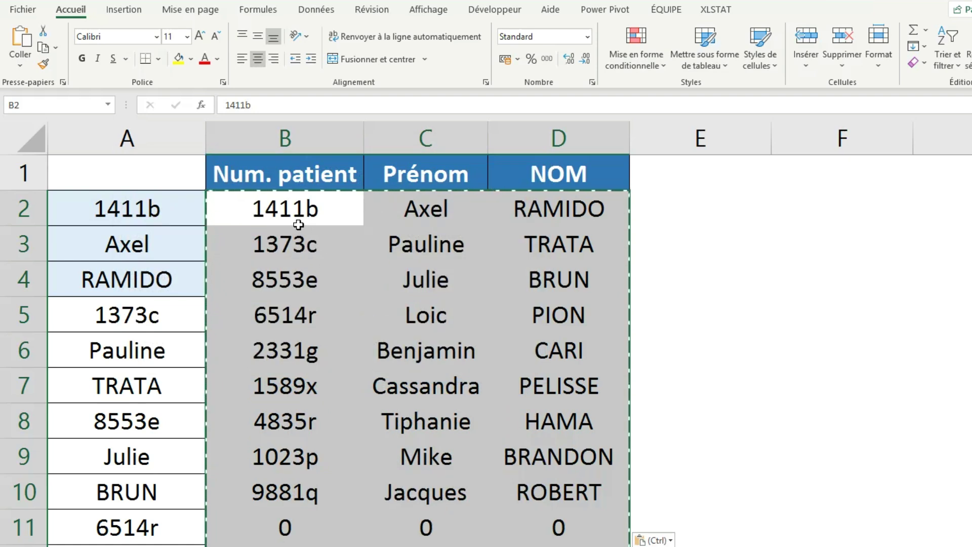
left_click(298, 224)
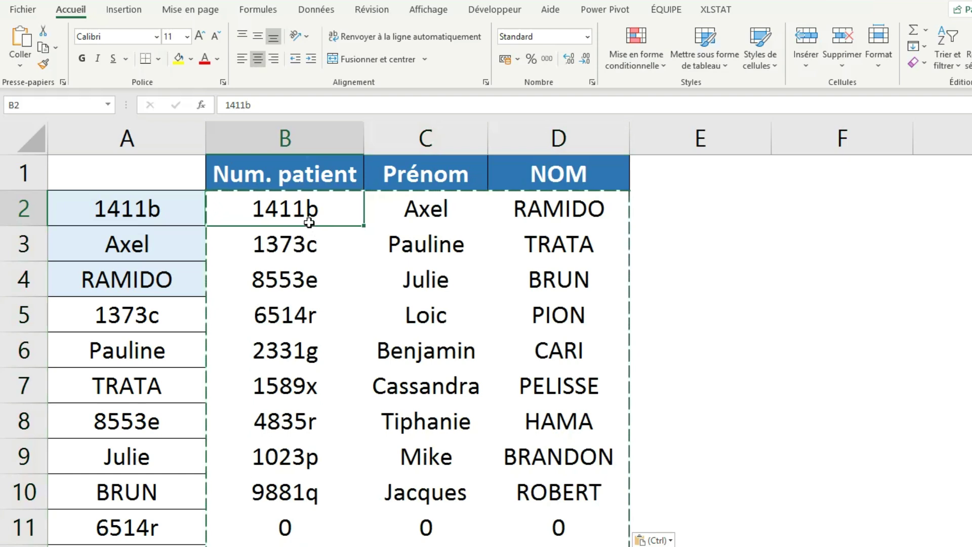
key("Down")
key("Right")
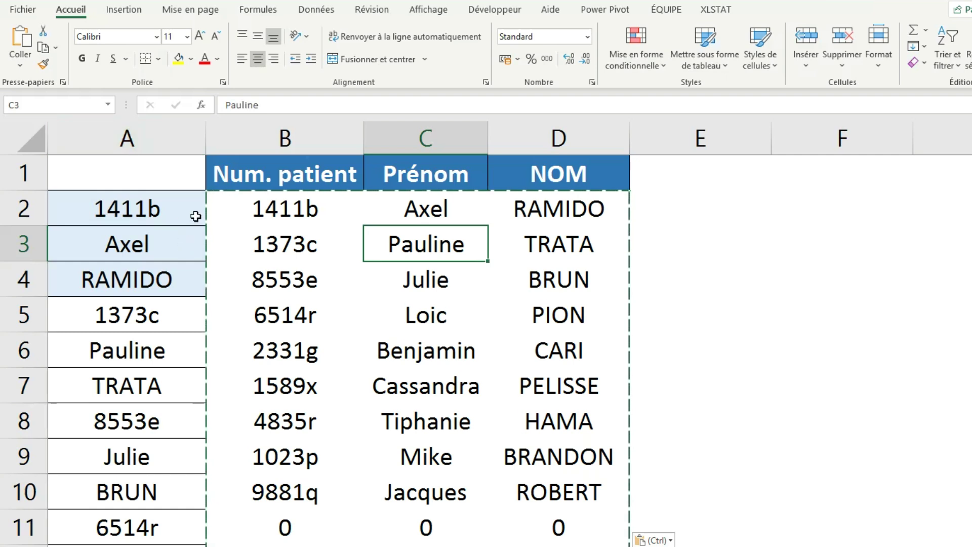
left_click(296, 218)
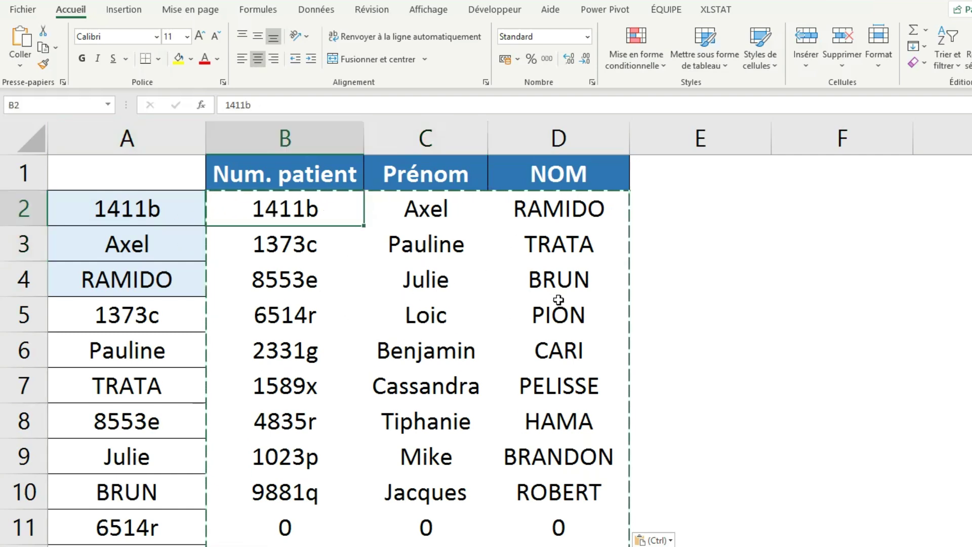
left_click(303, 268)
scroll(494, 304, "down", 3)
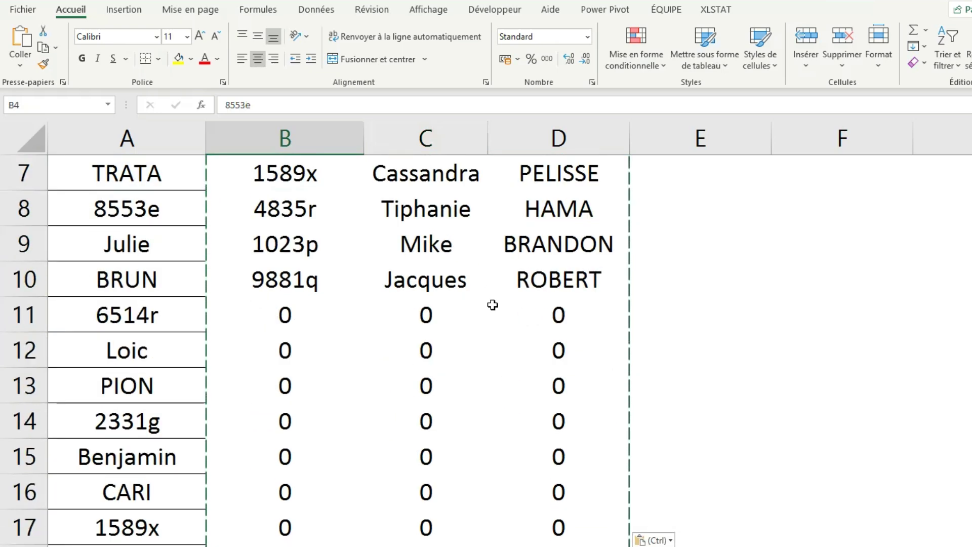
scroll(493, 305, "down", 3)
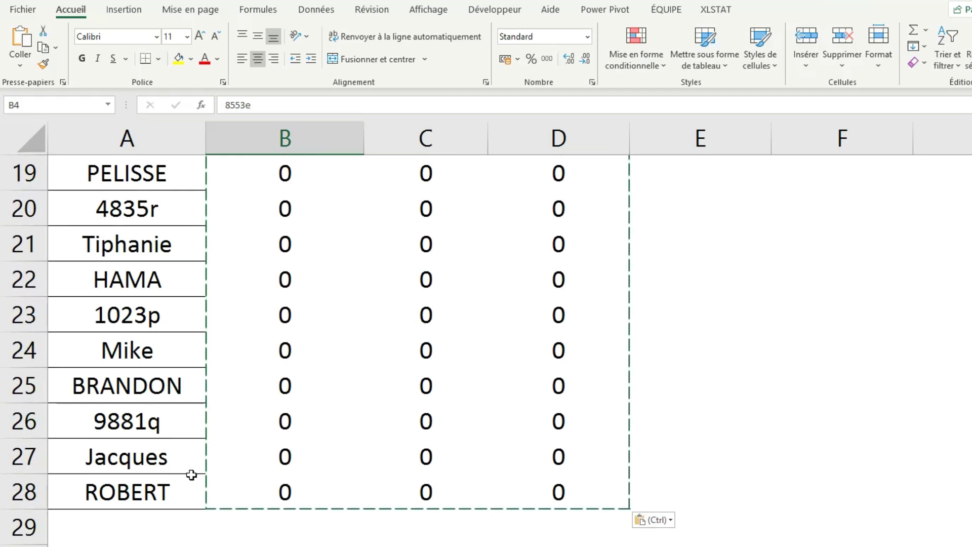
scroll(195, 249, "up", 1)
scroll(195, 250, "up", 5)
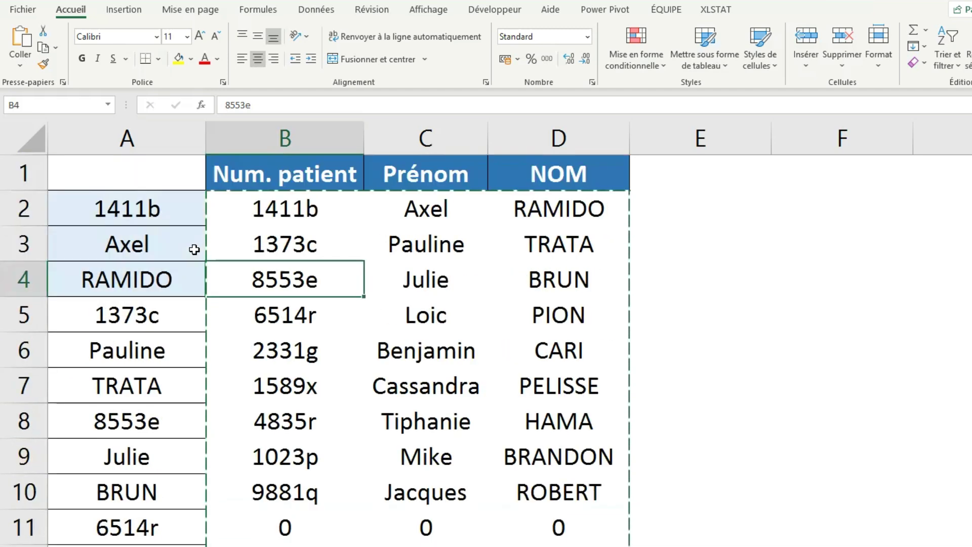
left_click(277, 216)
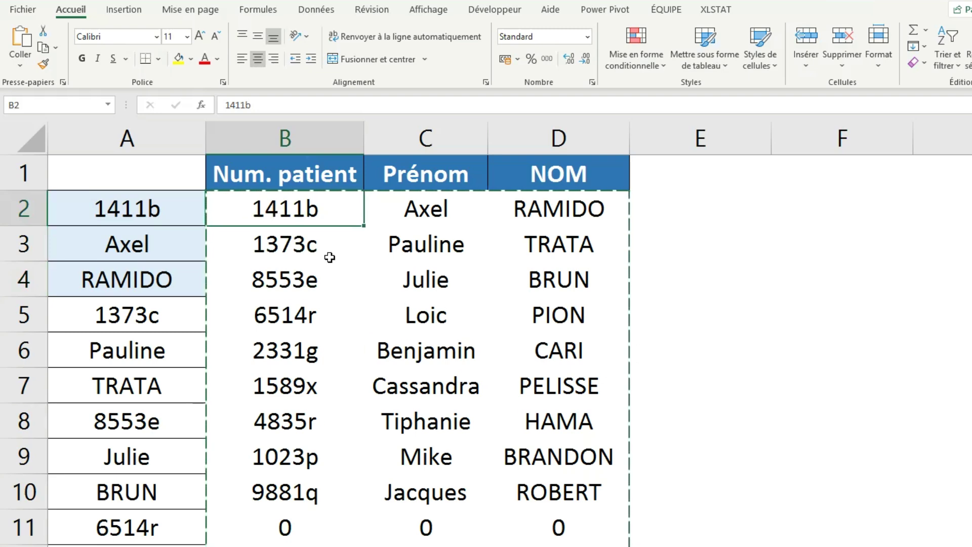
scroll(345, 284, "down", 2)
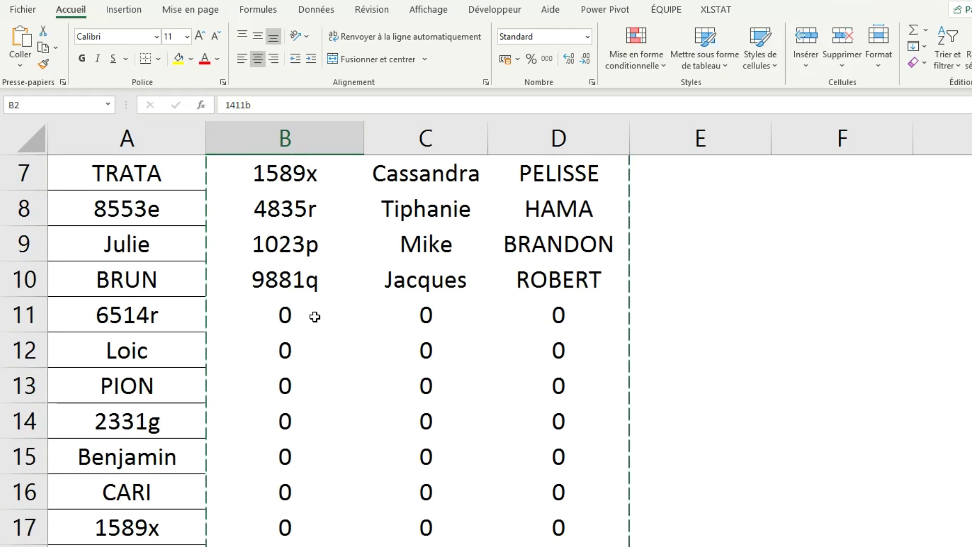
scroll(316, 316, "down", 6)
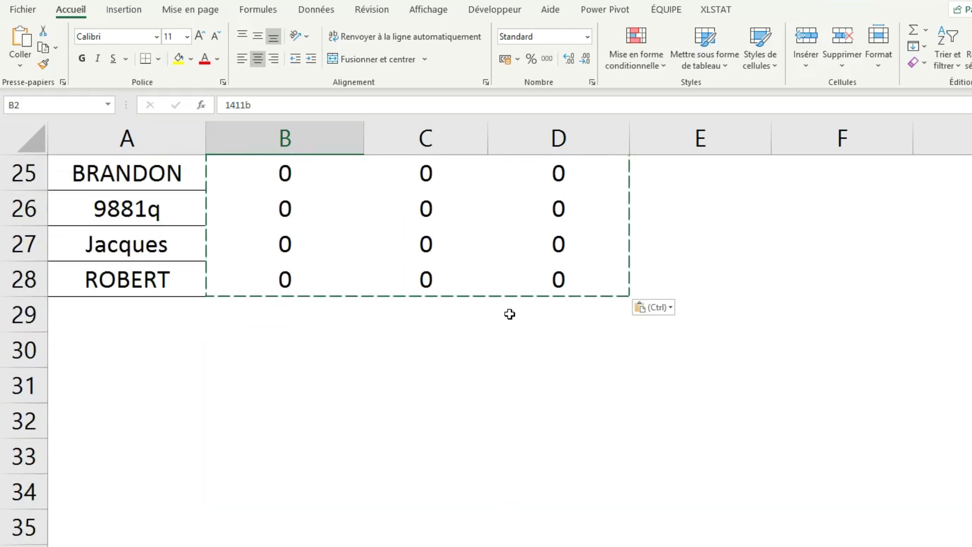
left_click_drag(592, 292, 304, 202)
scroll(304, 202, "up", 5)
scroll(307, 212, "up", 3)
left_click_drag(285, 162, 557, 152)
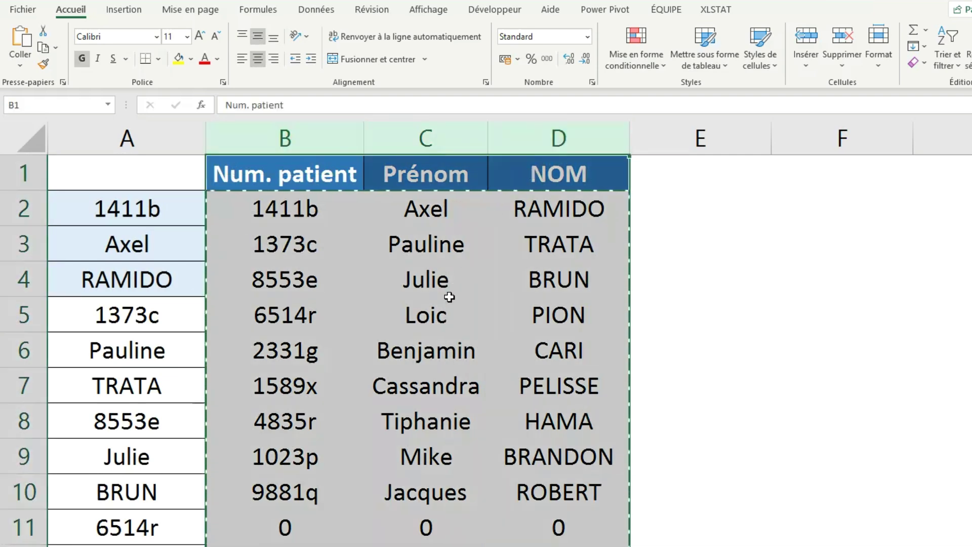
Replace every cell whose entire content is 0 with nothing, clearing 54 cells.
key("ctrl+h")
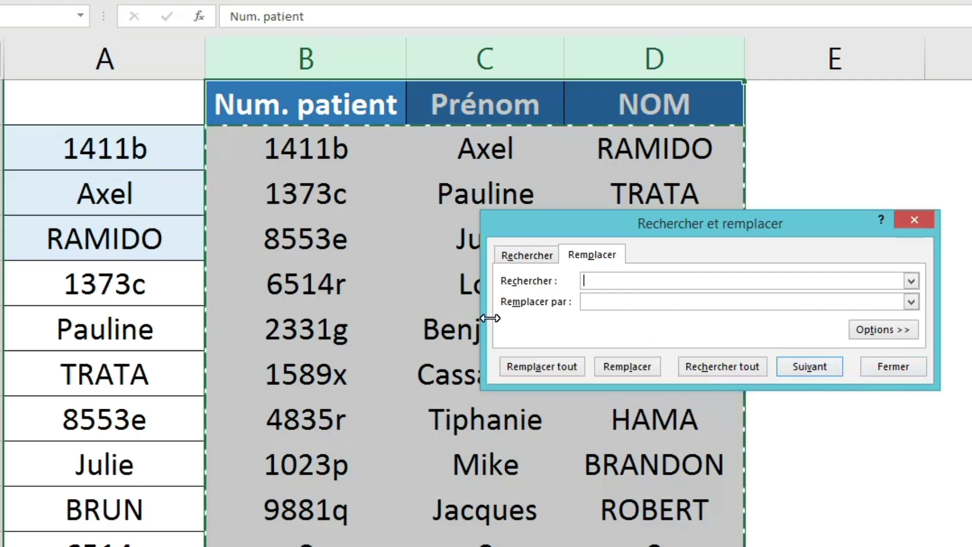
left_click(604, 308)
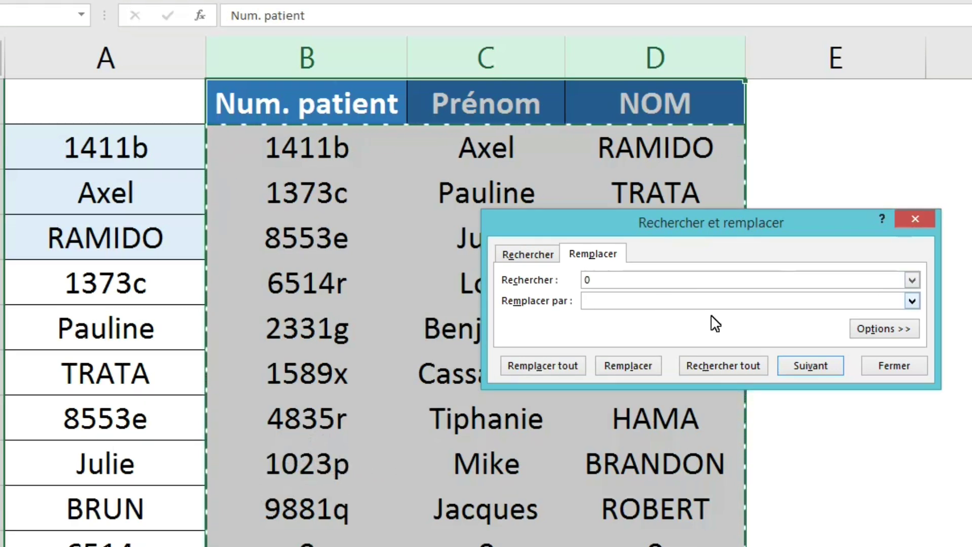
left_click(885, 332)
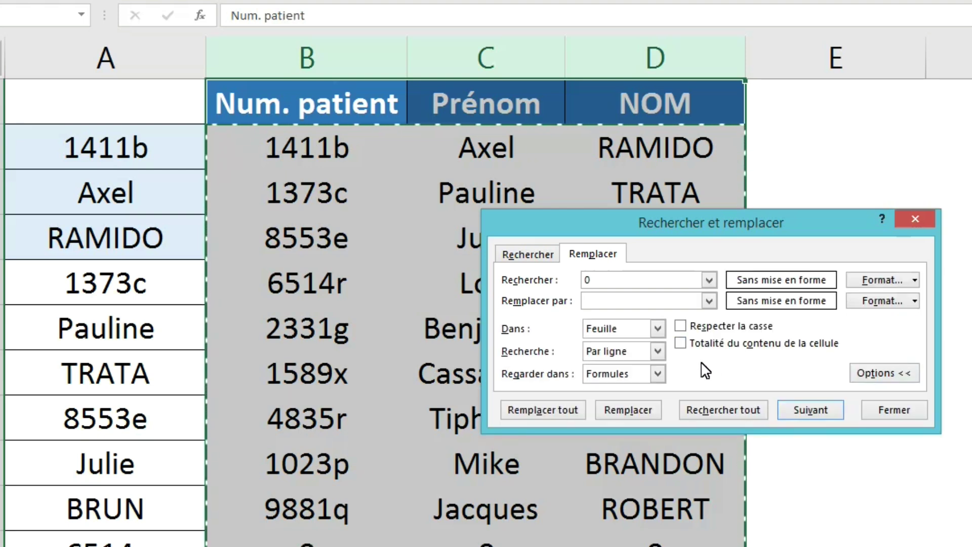
left_click(683, 344)
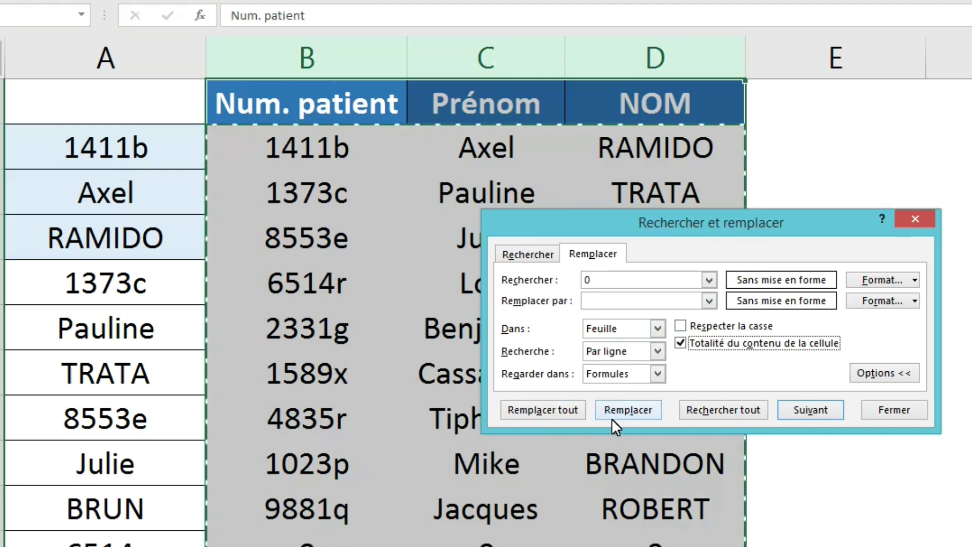
left_click(545, 412)
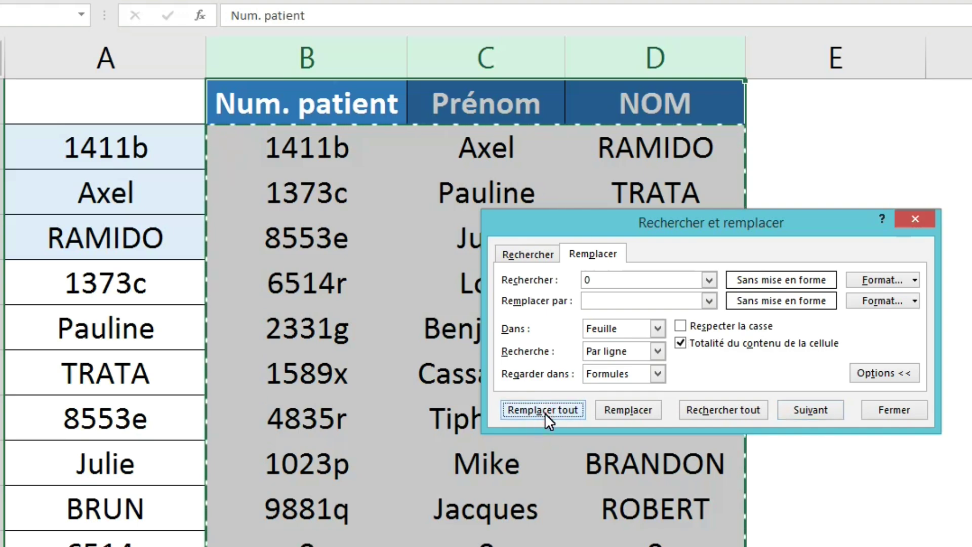
left_click(691, 298)
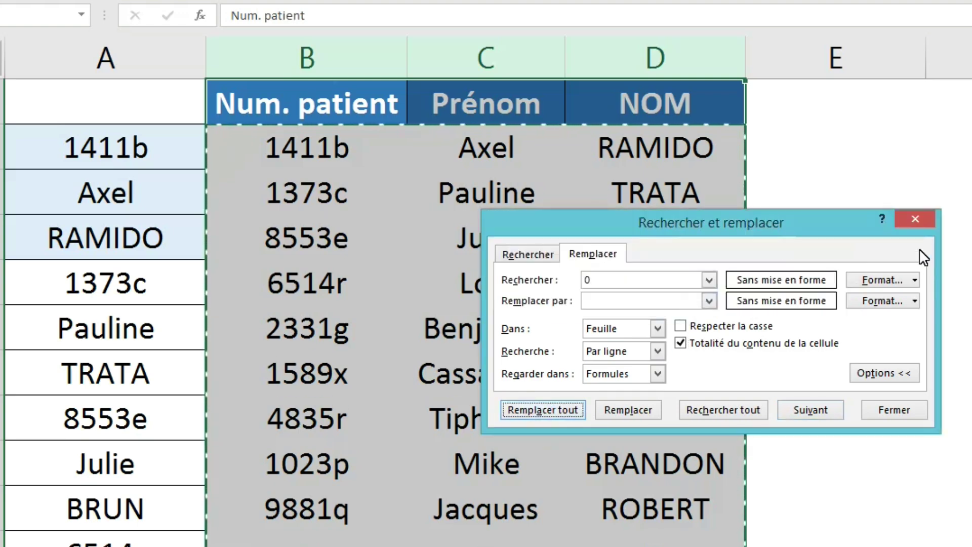
left_click(915, 219)
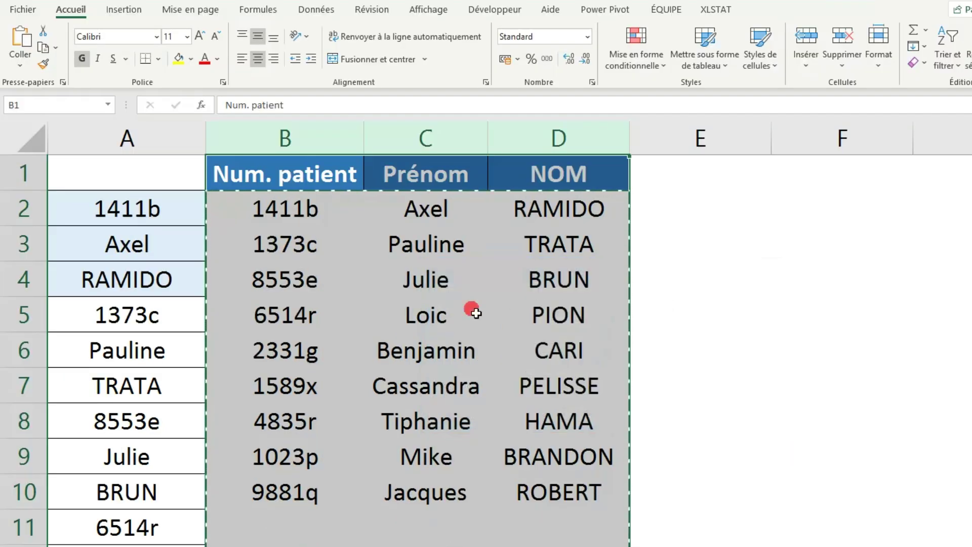
Switch to the sheet where column A lists five fields per patient.
left_click(476, 313)
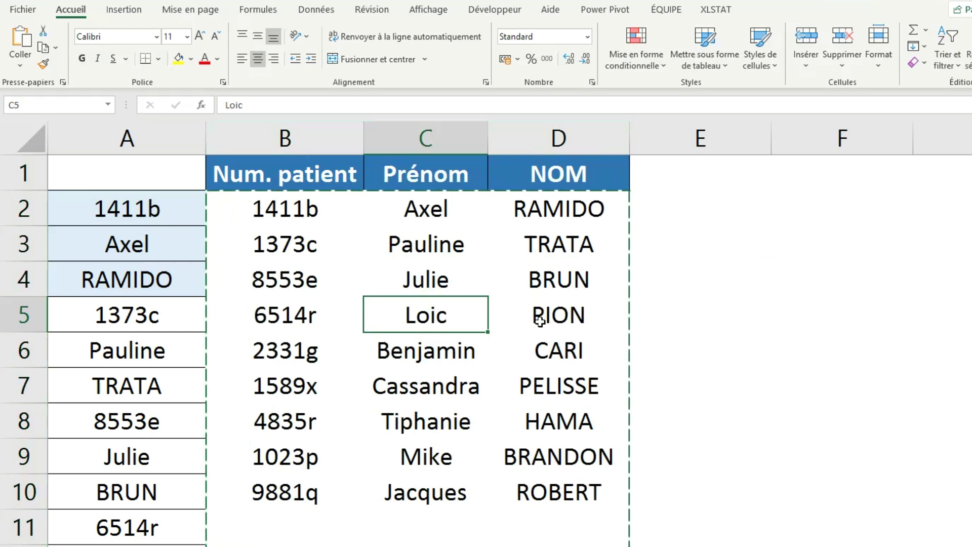
scroll(527, 319, "down", 1)
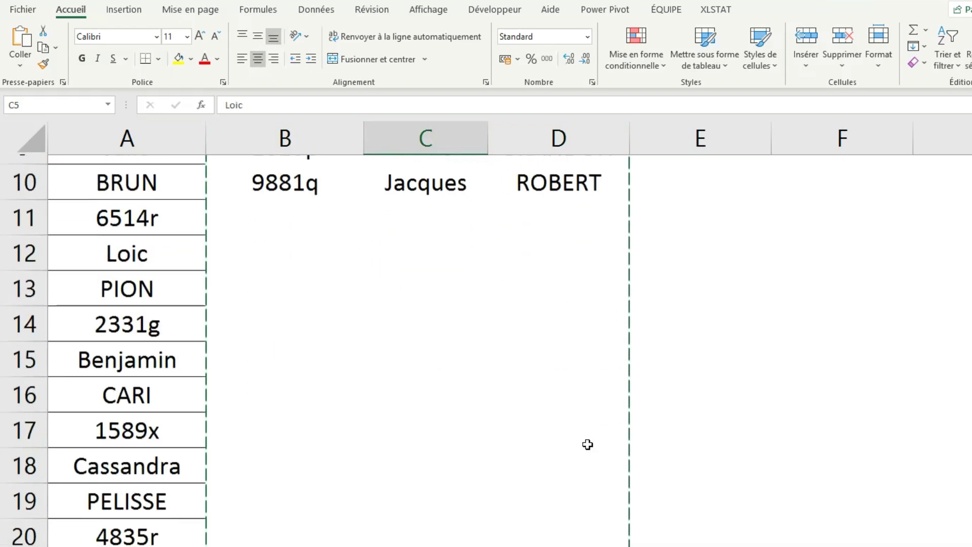
scroll(584, 451, "up", 3)
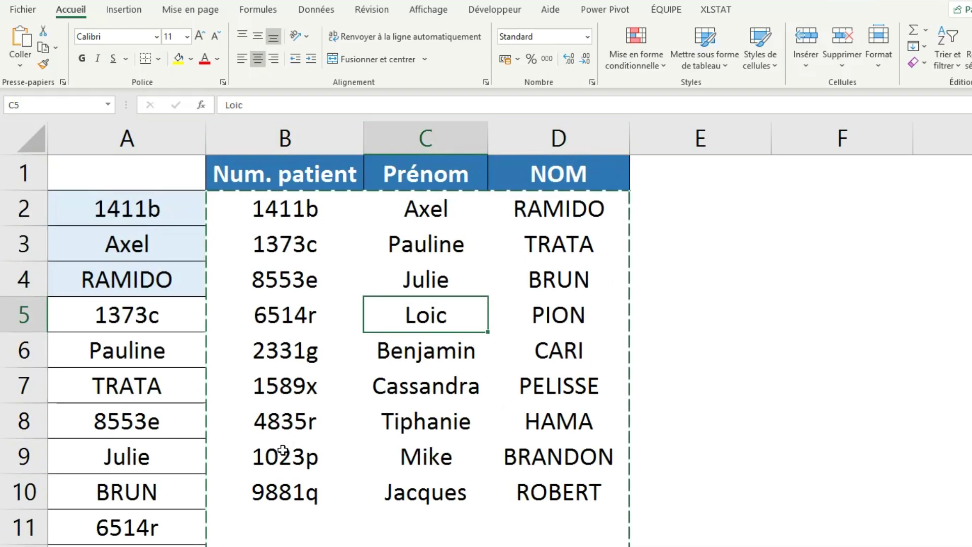
left_click(284, 449)
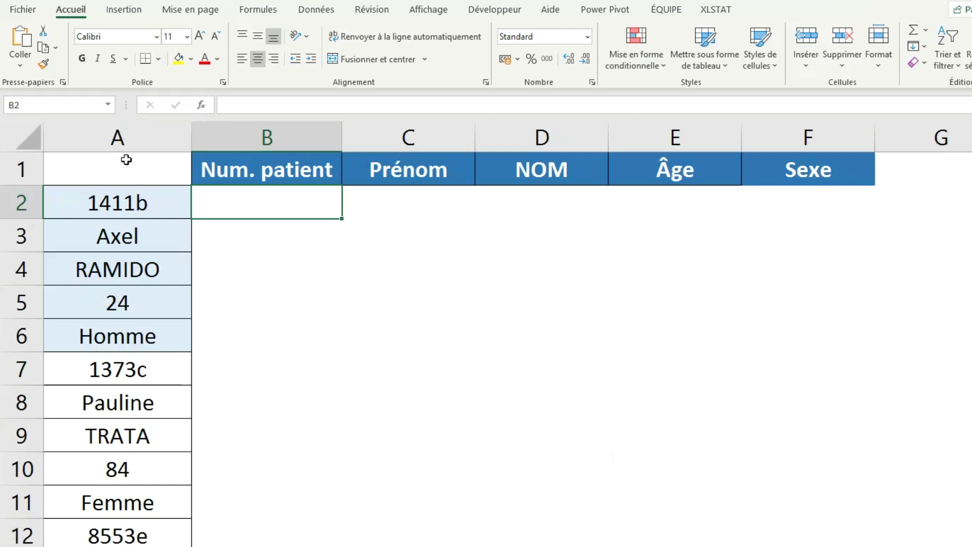
left_click(123, 207)
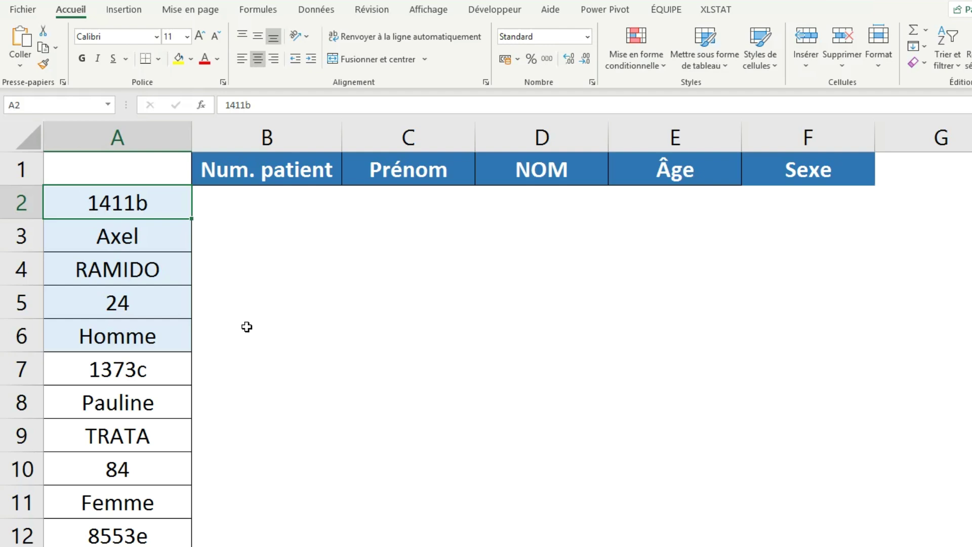
left_click(144, 310)
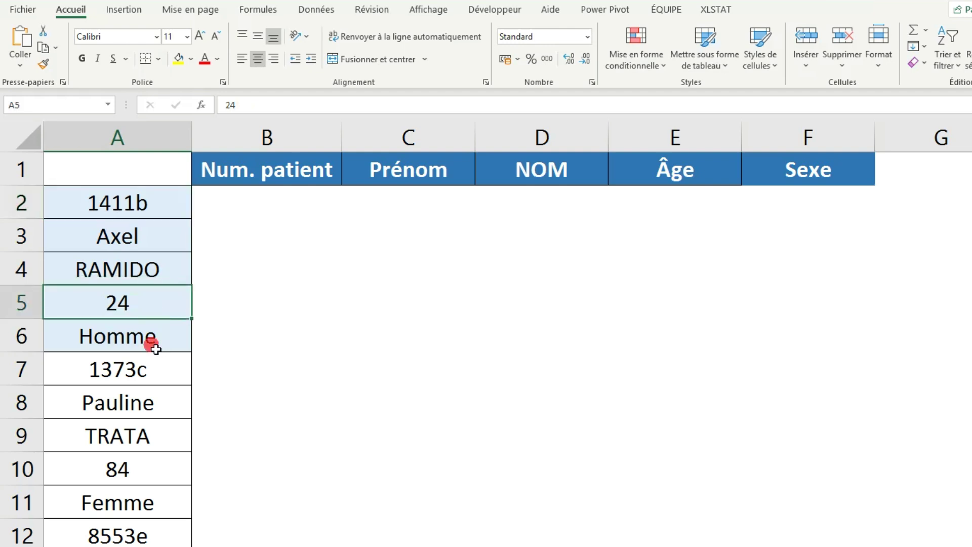
left_click(162, 344)
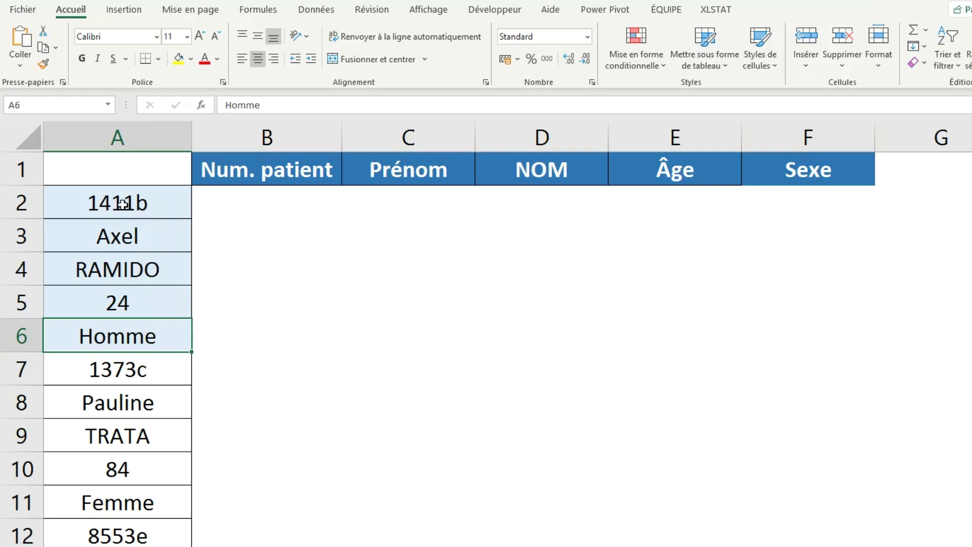
left_click_drag(121, 204, 138, 336)
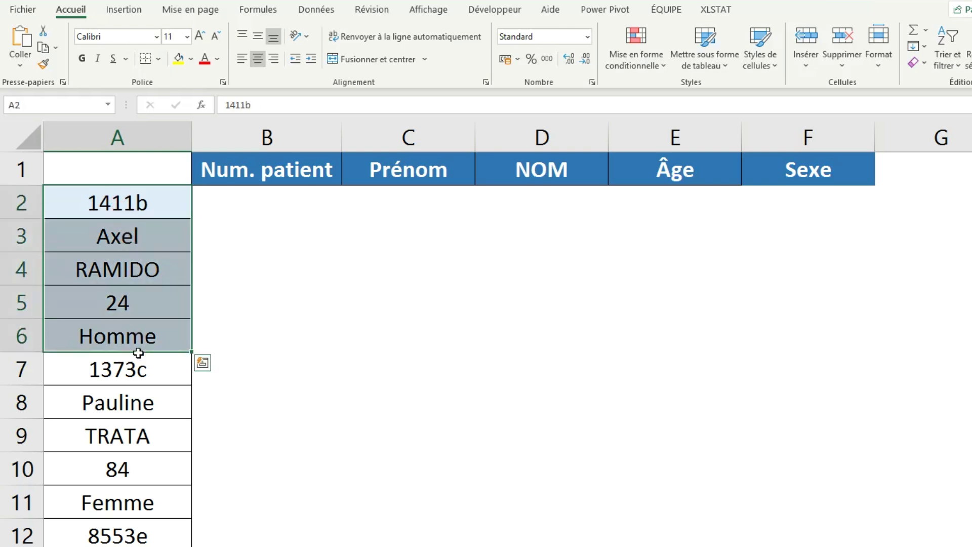
left_click_drag(127, 369, 132, 492)
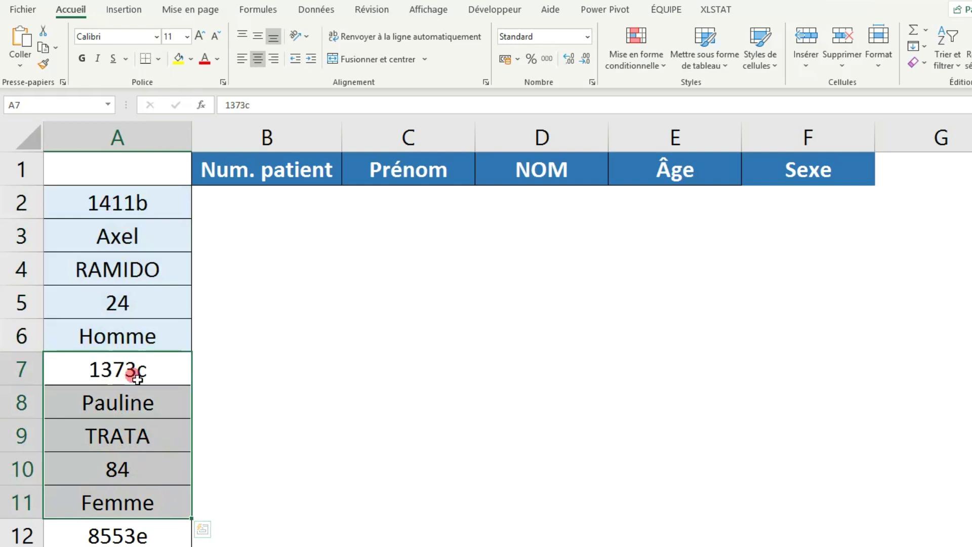
left_click(135, 374)
left_click(140, 406)
left_click(137, 439)
left_click(133, 465)
left_click(132, 514)
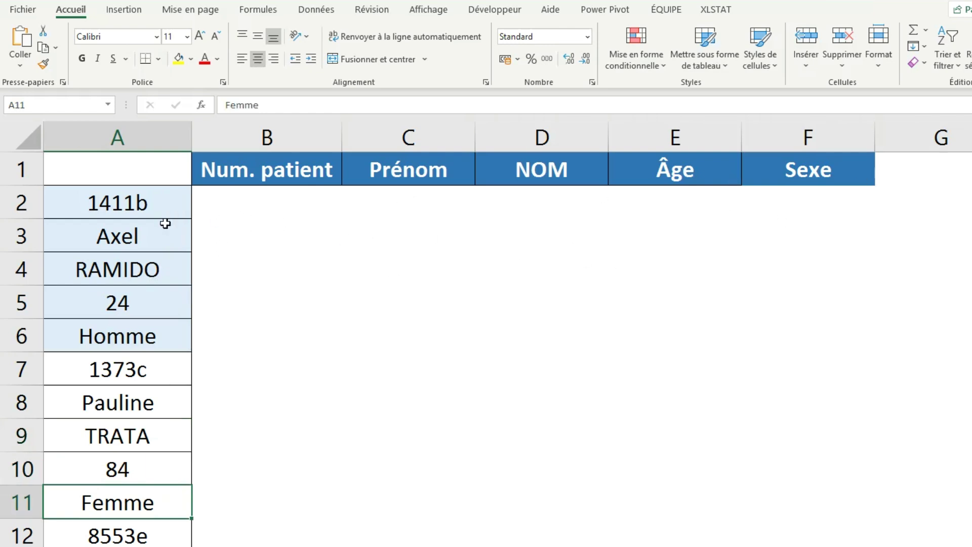
left_click(250, 215)
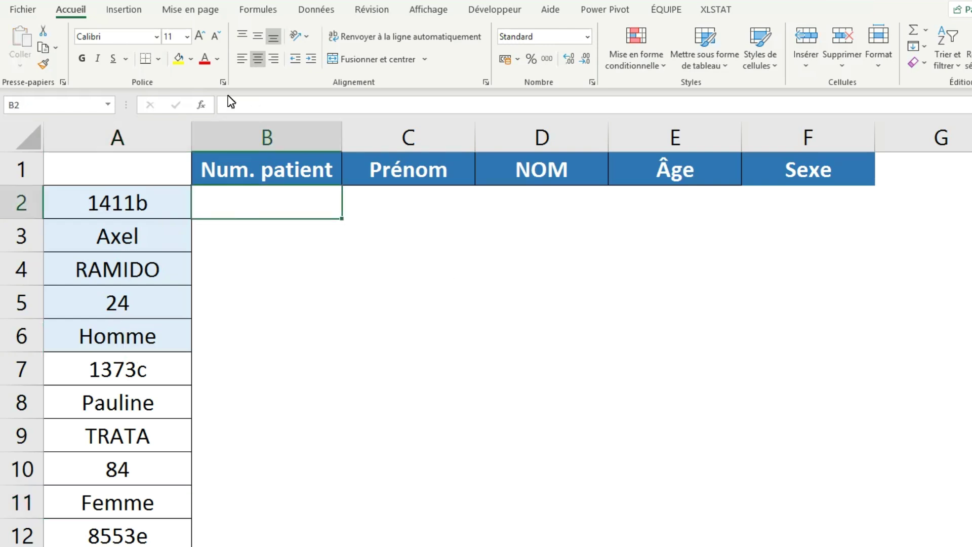
Left-align B2 and enter =INDIRECT("A"&LIGNE()*5-8) to show patient number 1411b.
left_click(242, 59)
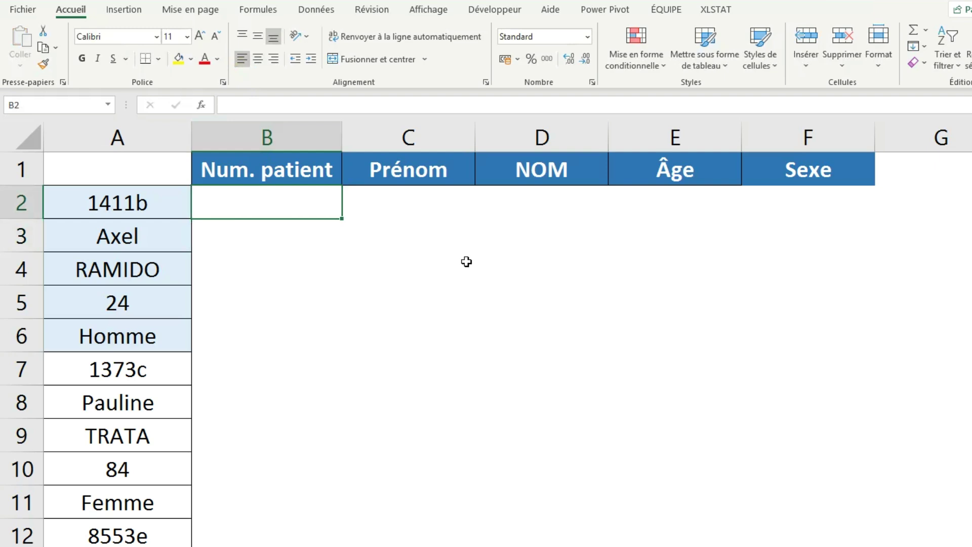
type("=IN")
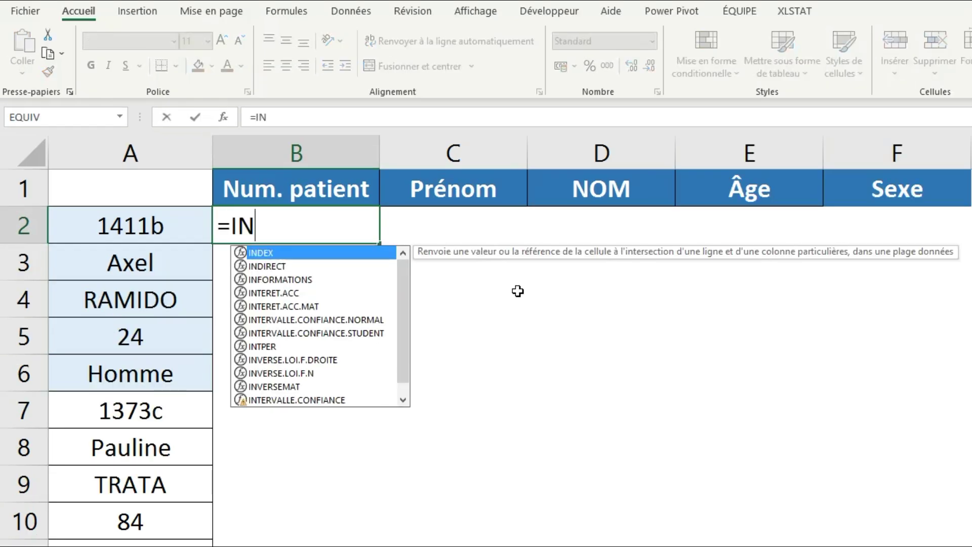
type("DIRECT(")
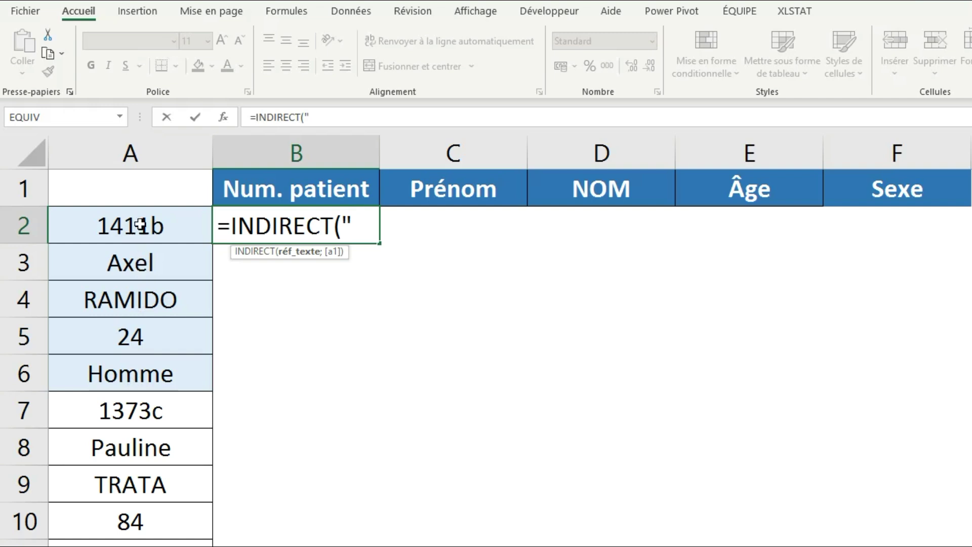
type("A\"")
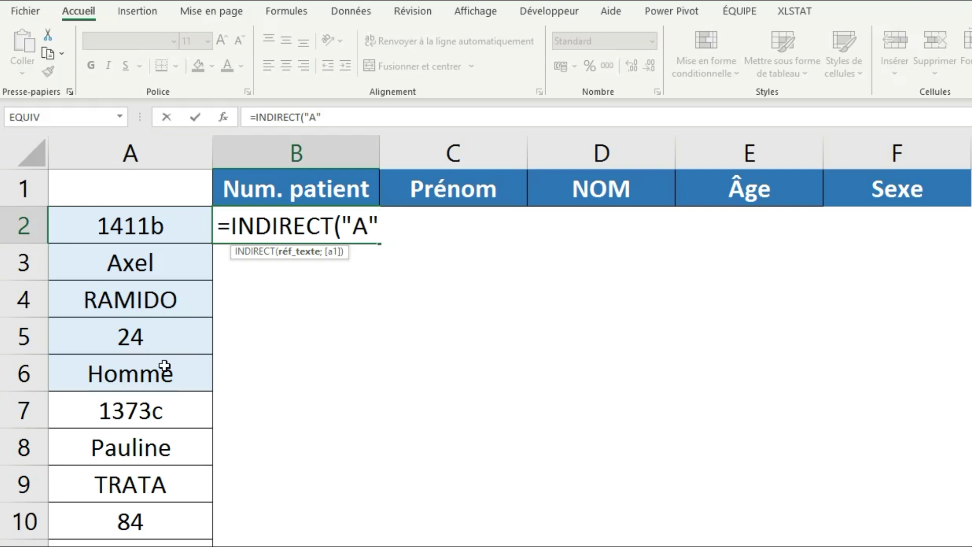
type("&")
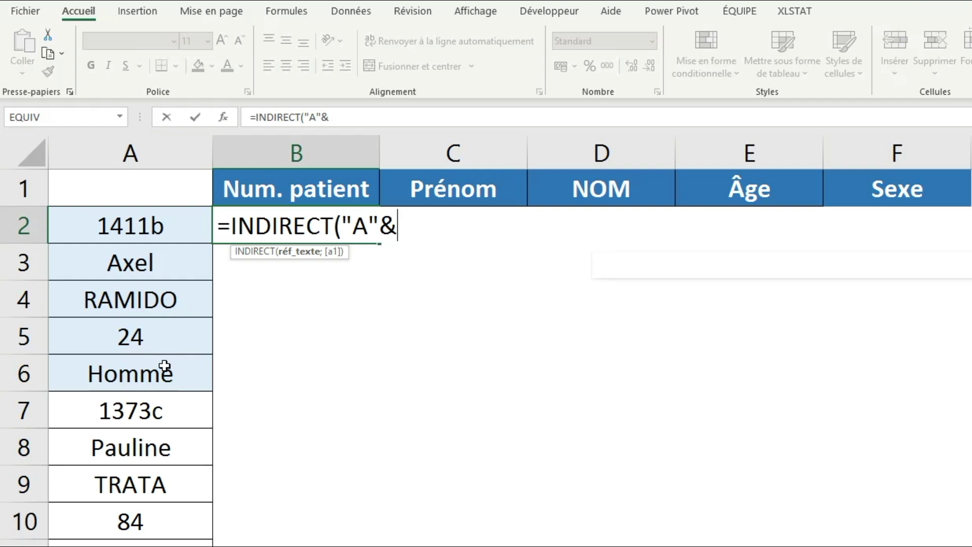
type("LIGNE")
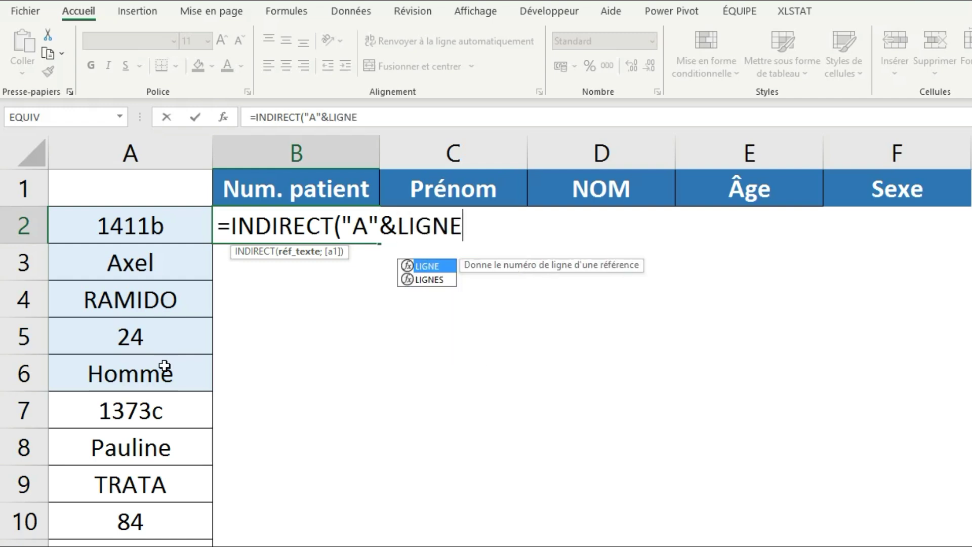
type("()")
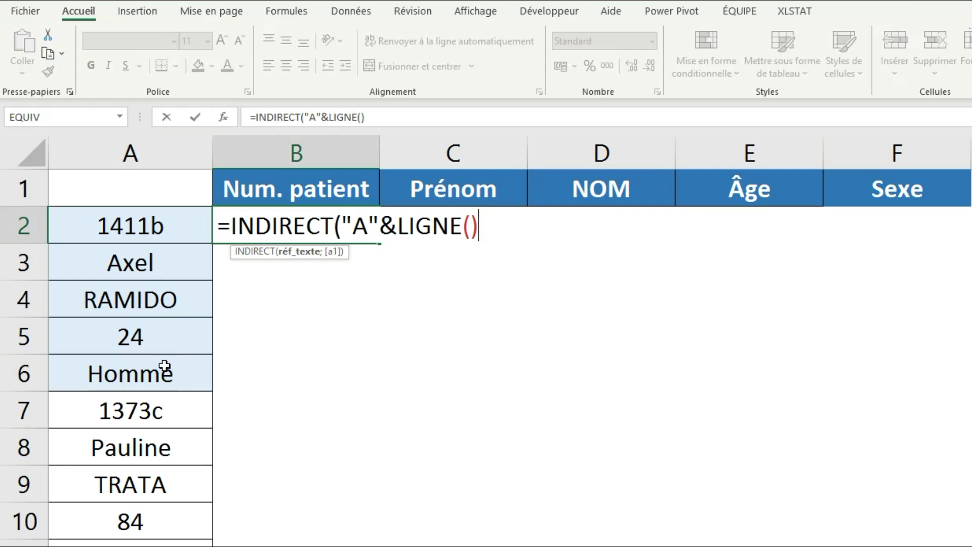
type("*5")
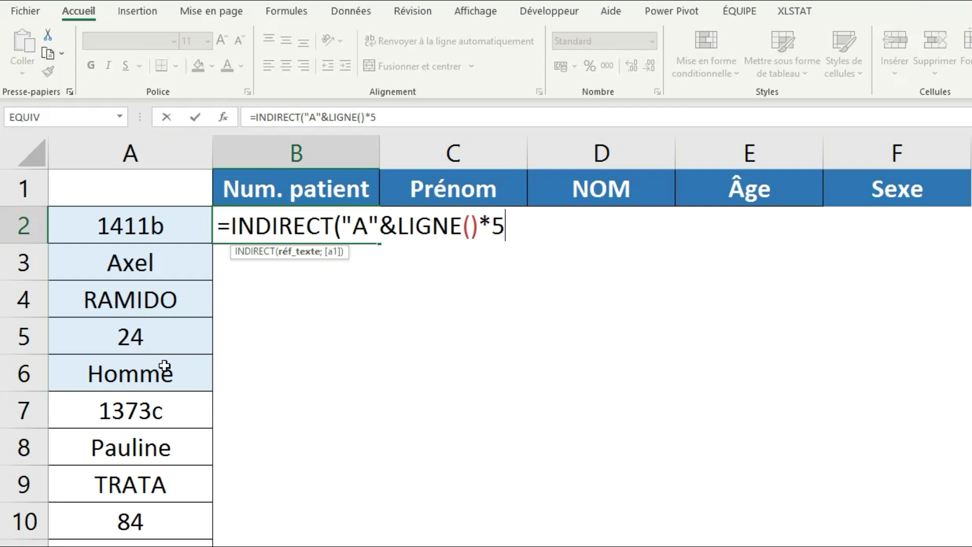
type("-8")
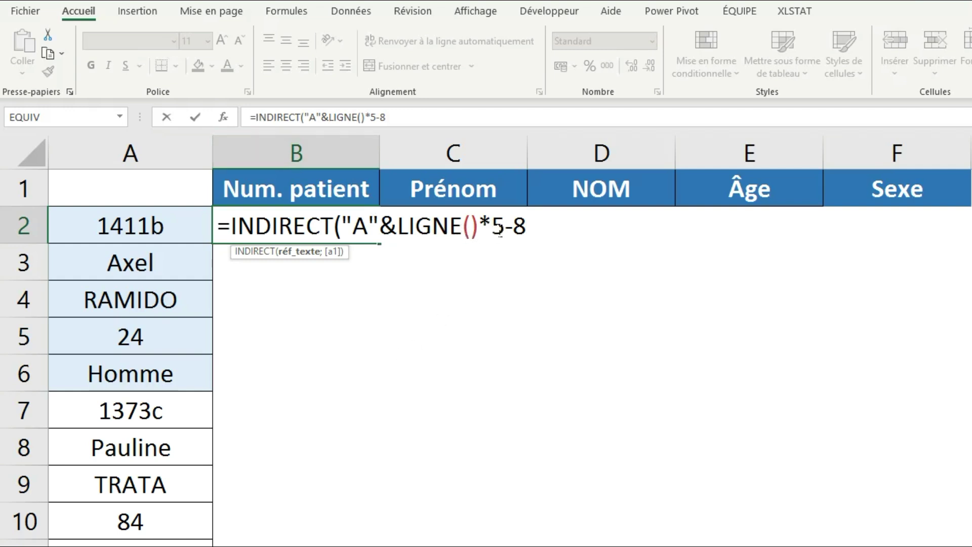
left_click_drag(492, 226, 527, 227)
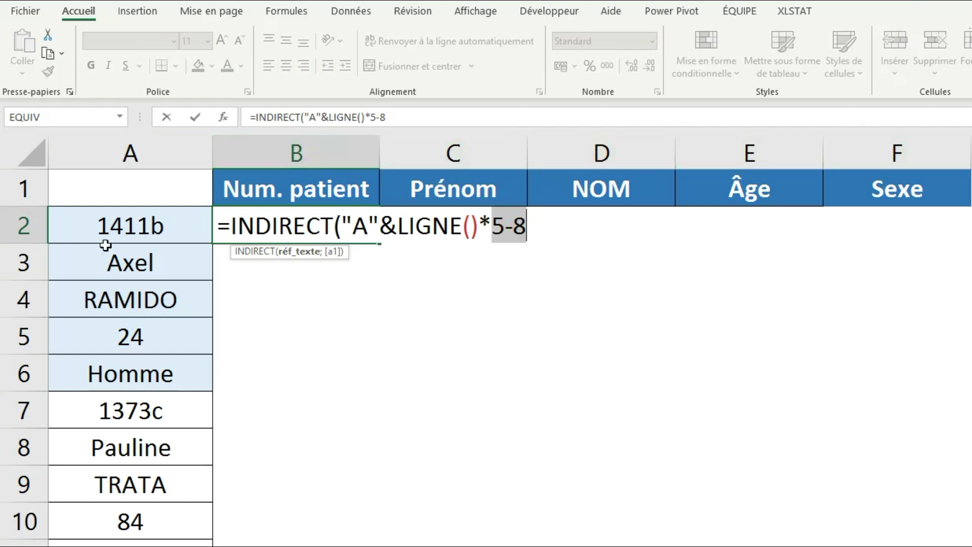
key("Right")
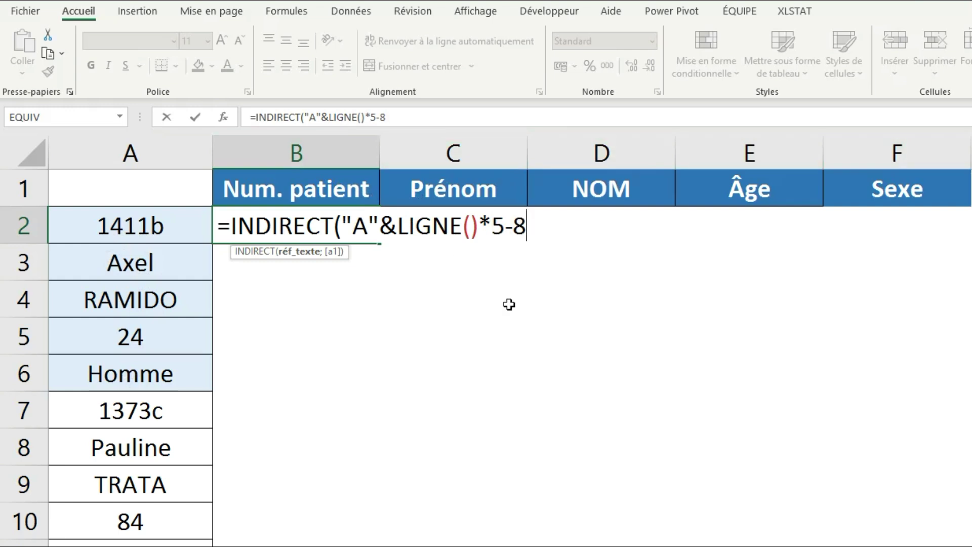
type(")")
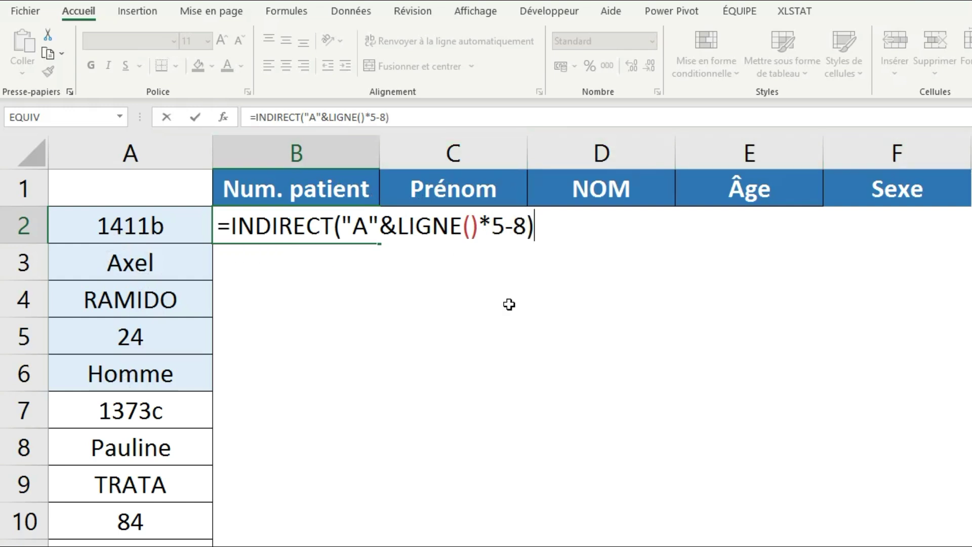
key("Return")
left_click(243, 238)
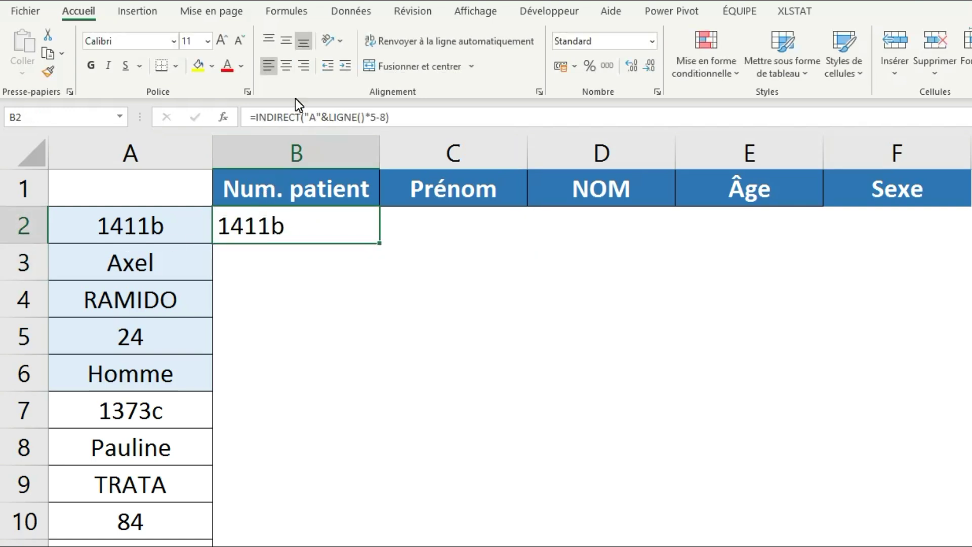
Centre B2, copy its formula across to F2, and change C2's offset to -7.
left_click(287, 65)
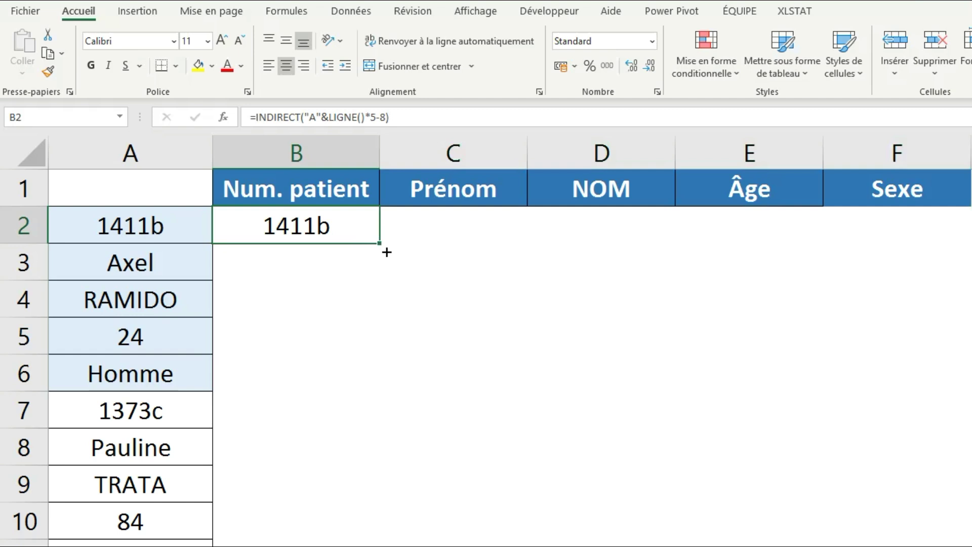
left_click_drag(380, 244, 929, 234)
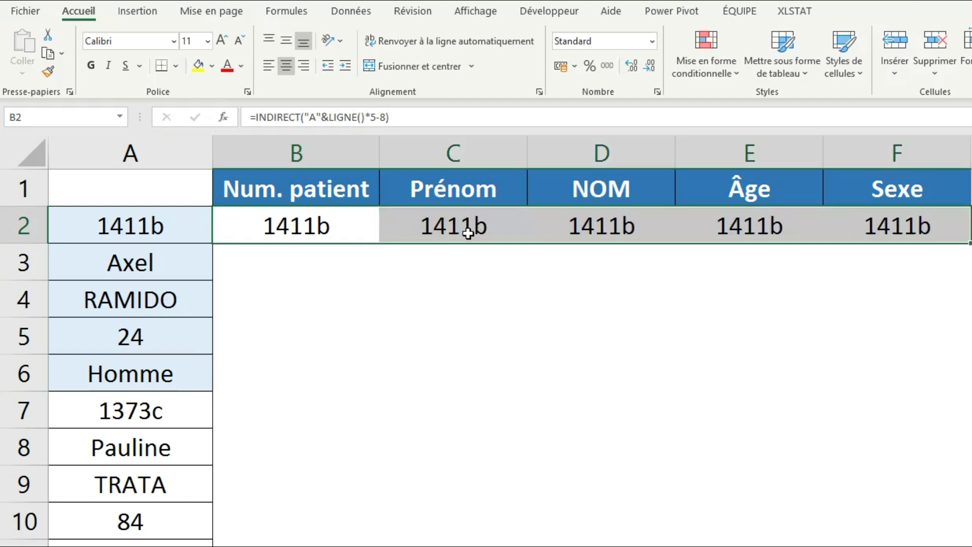
left_click(468, 234)
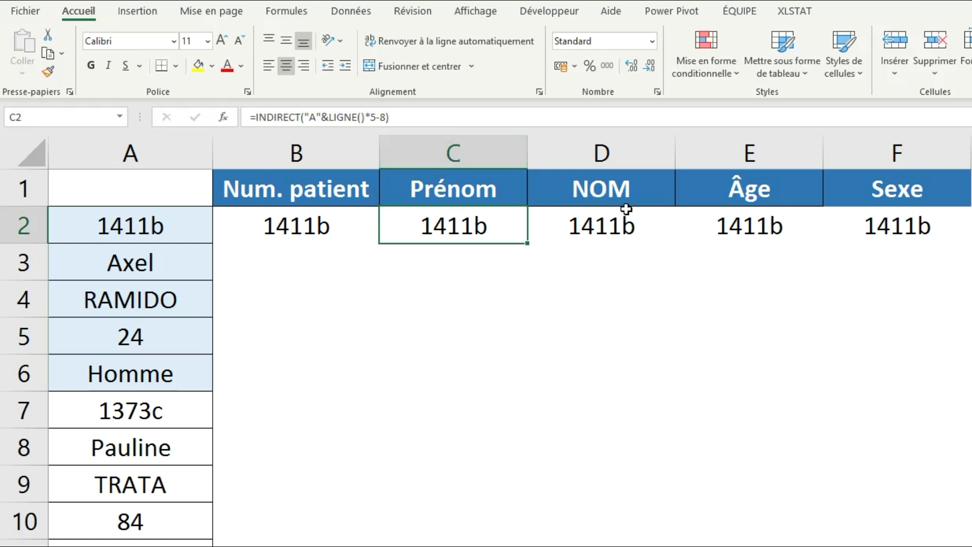
left_click(391, 126)
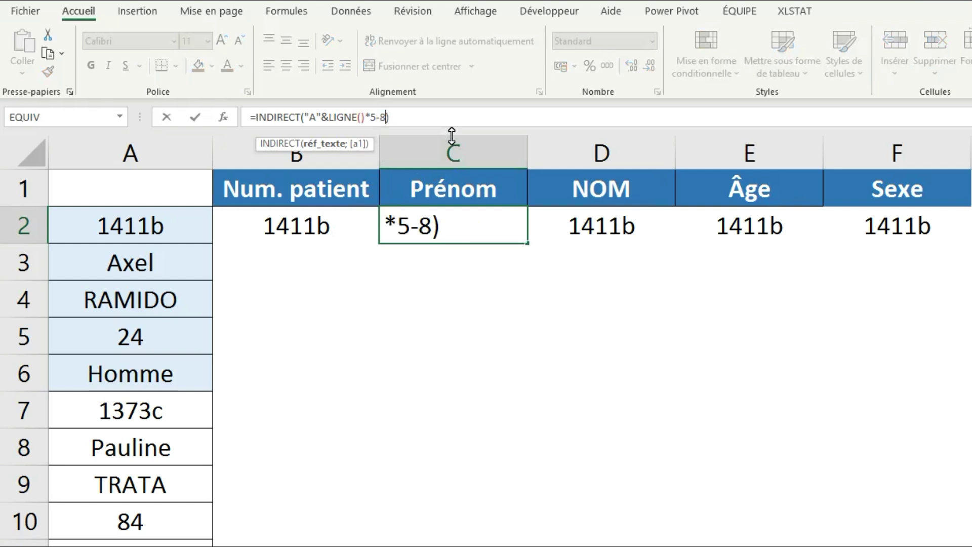
key("BackSpace")
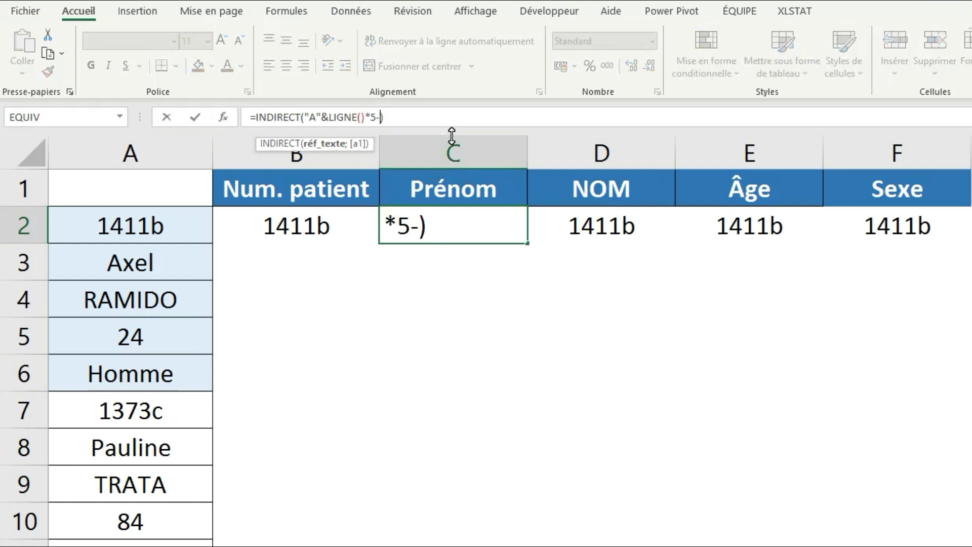
type("7")
key("Return")
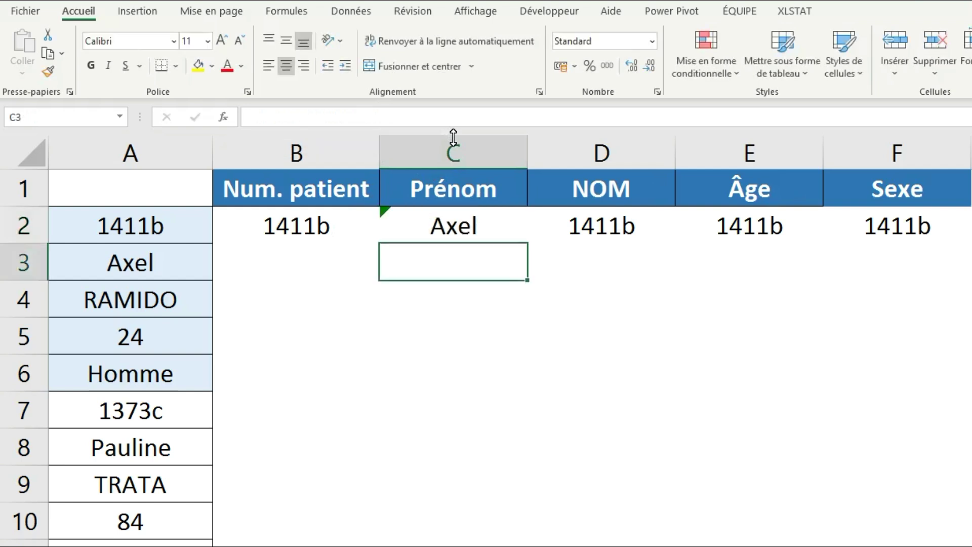
Change the surname and age formulas in D2 and E2 to offsets -6 and -5.
left_click(639, 237)
left_click(392, 124)
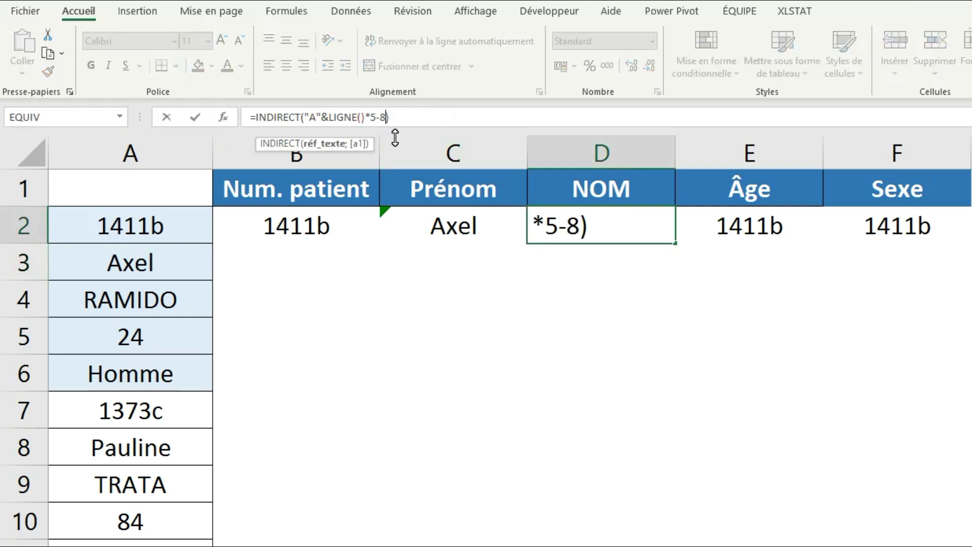
key("BackSpace")
type("6")
key("Return")
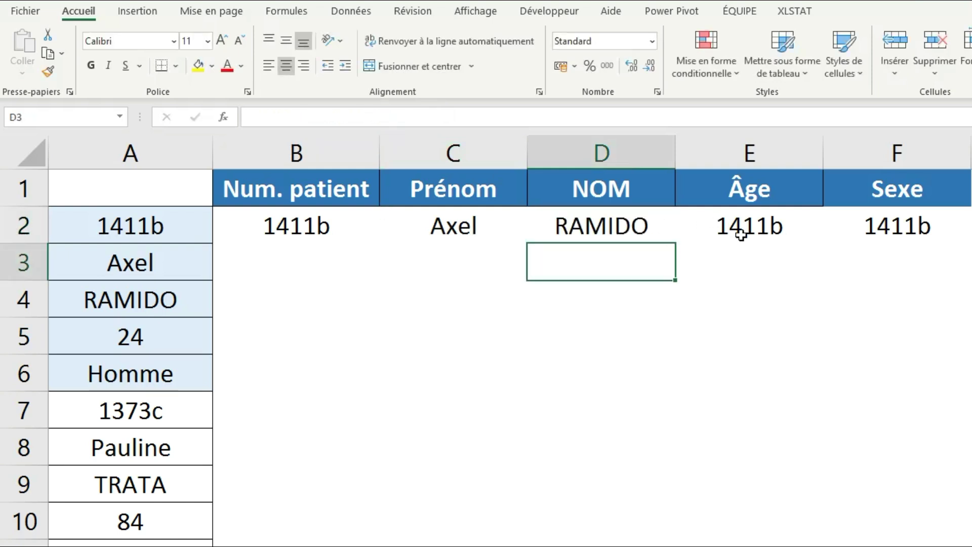
left_click(742, 231)
left_click(396, 122)
key("BackSpace")
type("5")
key("Return")
Set F2's sex formula offset to -4, then check each row 2 formula.
left_click(867, 222)
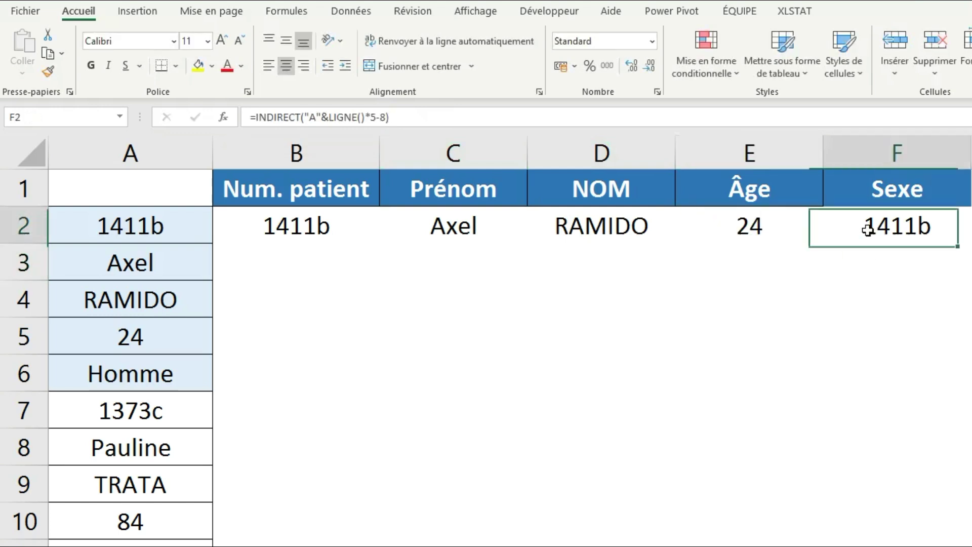
left_click(395, 121)
key("BackSpace")
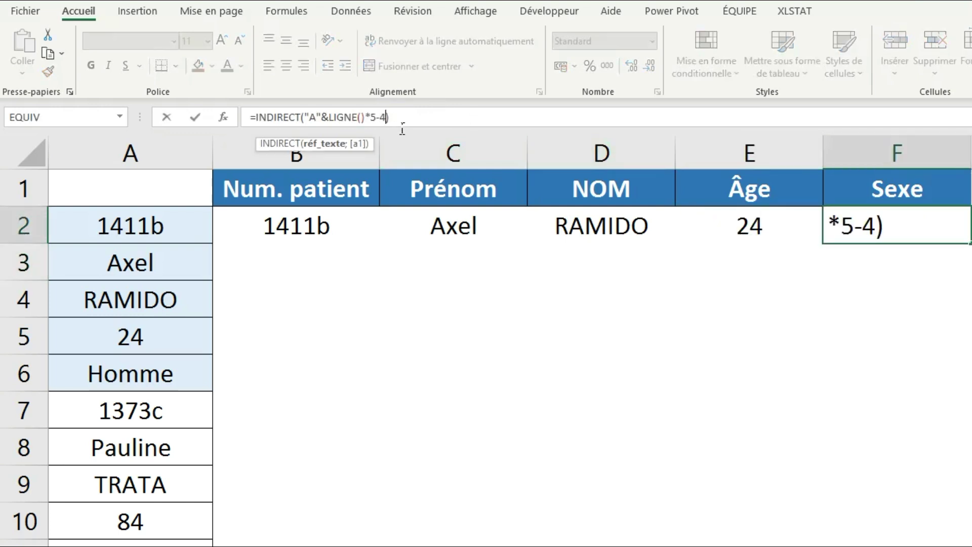
type("4")
key("Return")
left_click(284, 231)
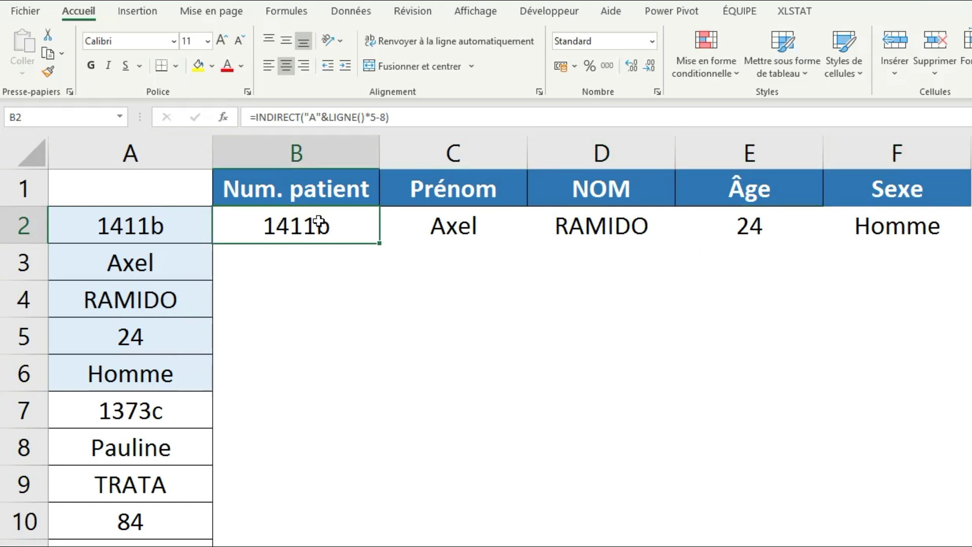
left_click(471, 226)
left_click(633, 230)
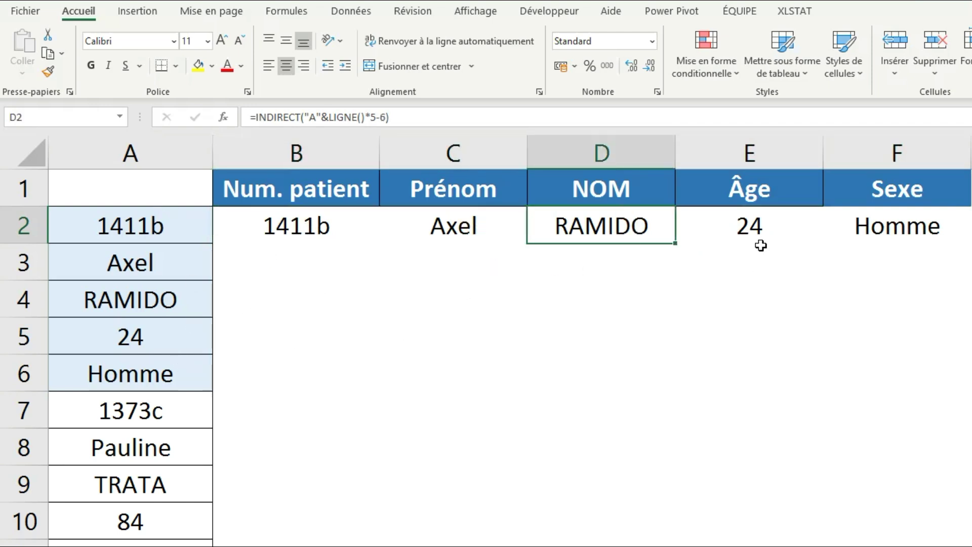
left_click(757, 229)
left_click(893, 232)
left_click(334, 234)
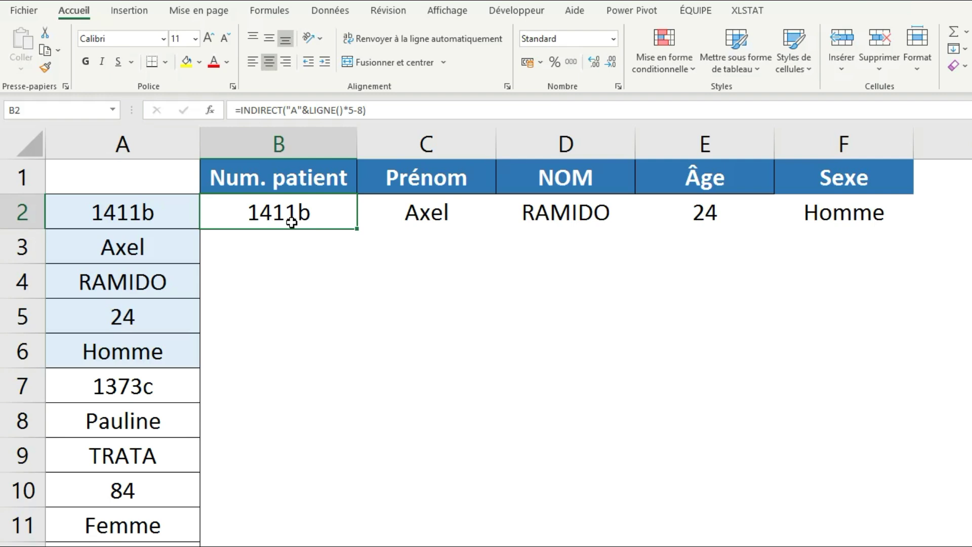
Fill the B2:F2 formulas down for every patient and paste the table back as values.
left_click_drag(302, 211, 826, 215)
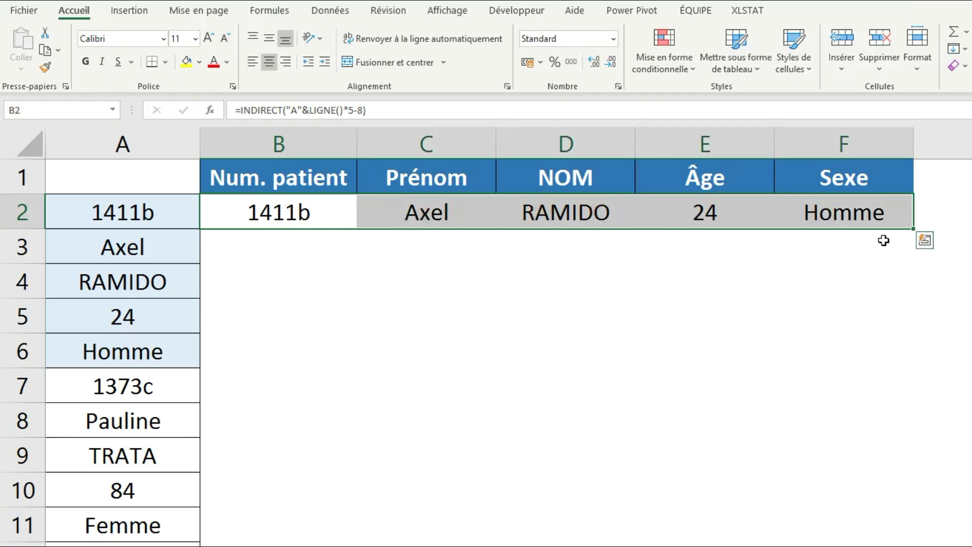
double_click(919, 235)
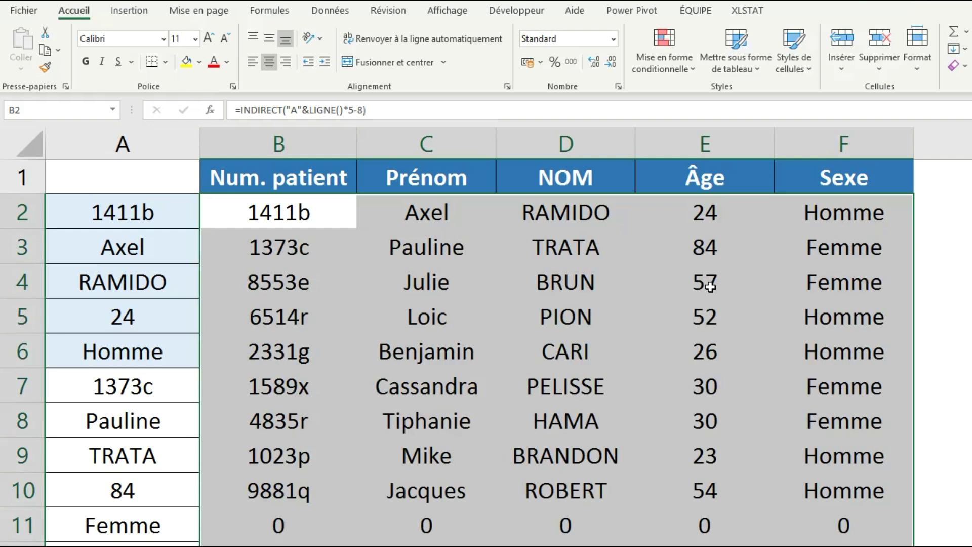
key("ctrl+c")
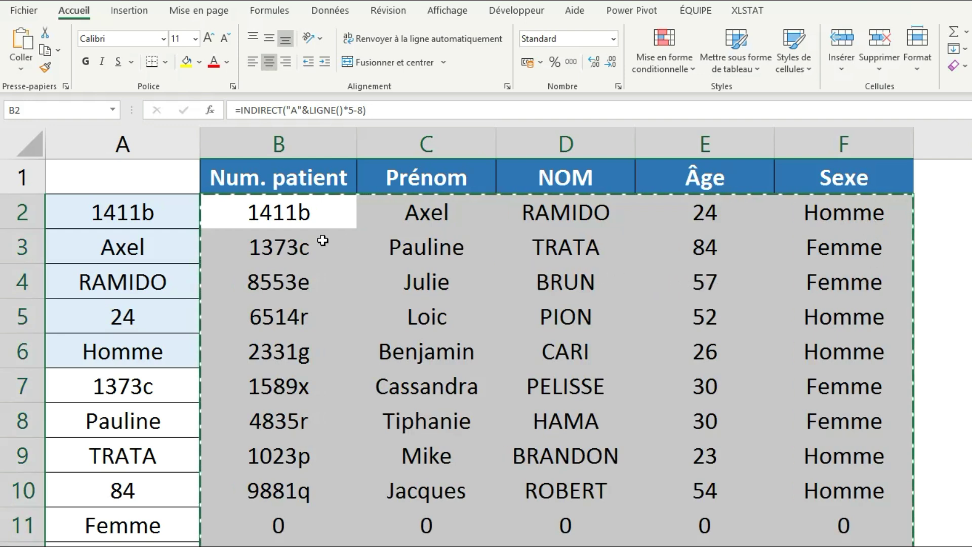
right_click(299, 221)
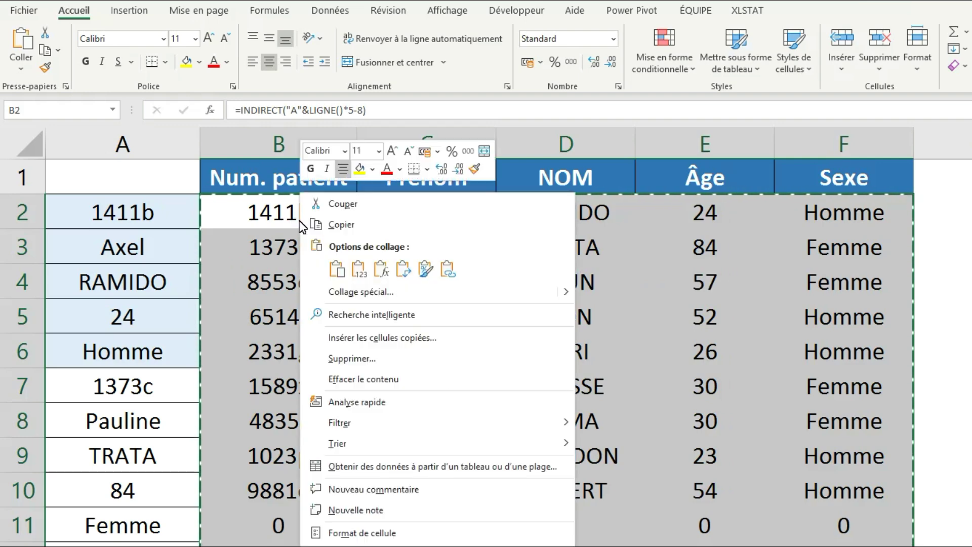
left_click(358, 268)
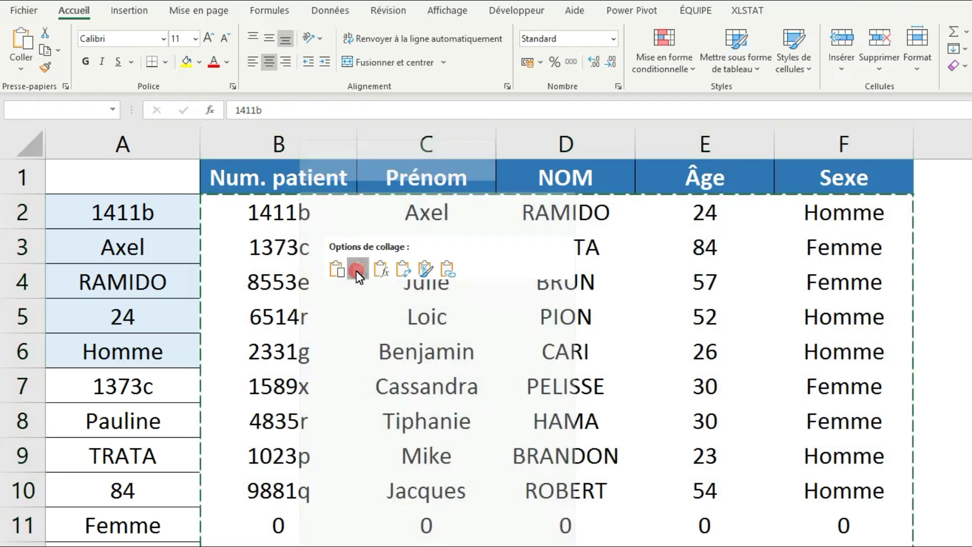
left_click(453, 259)
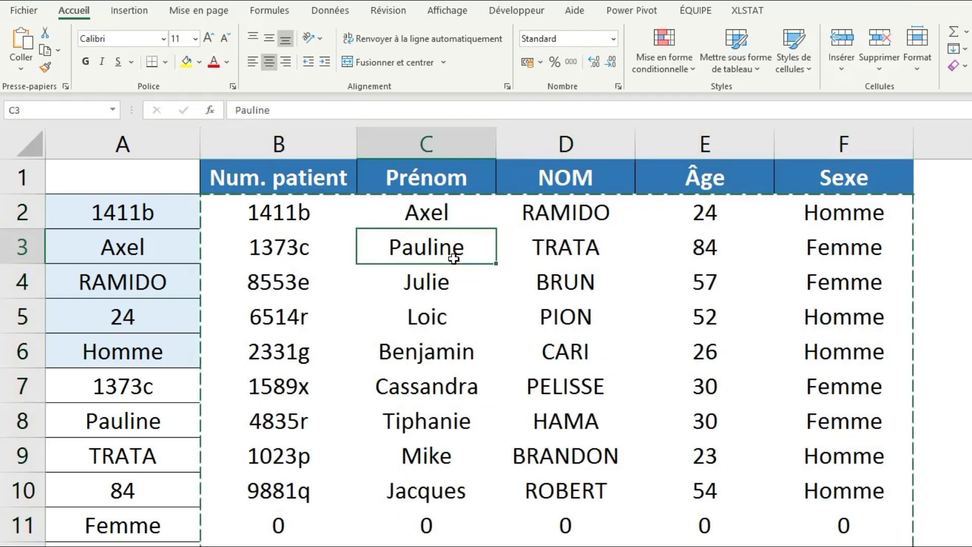
Delete the original list in column A and select columns A through E.
right_click(136, 146)
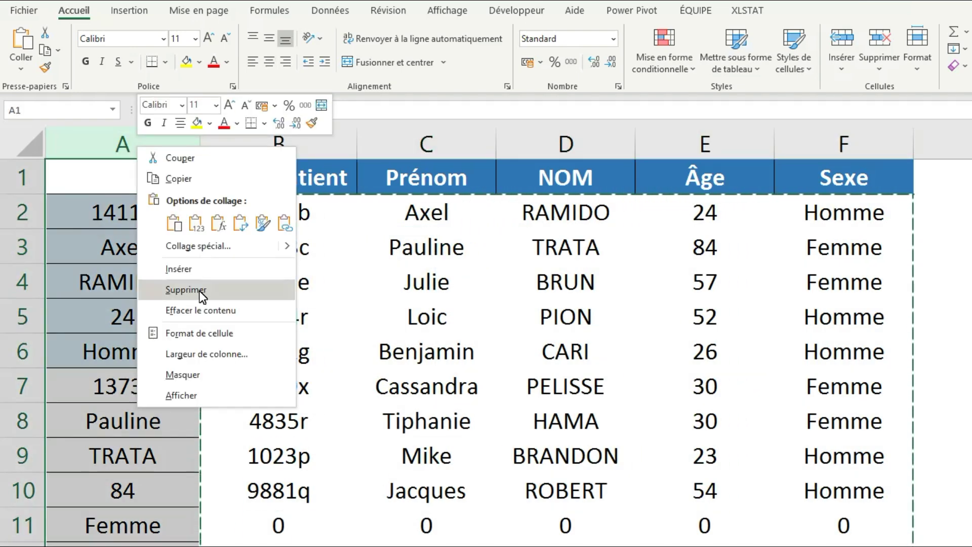
left_click(201, 294)
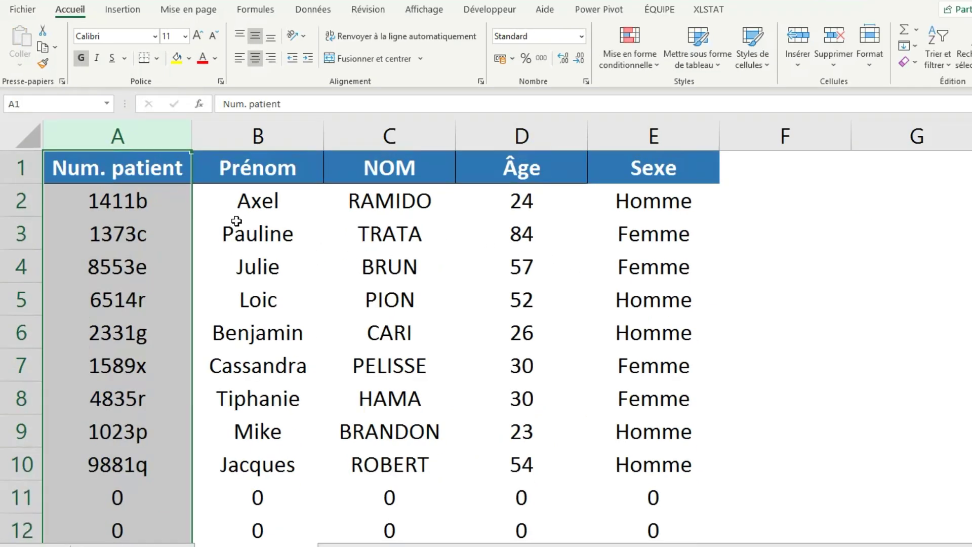
left_click_drag(130, 137, 619, 141)
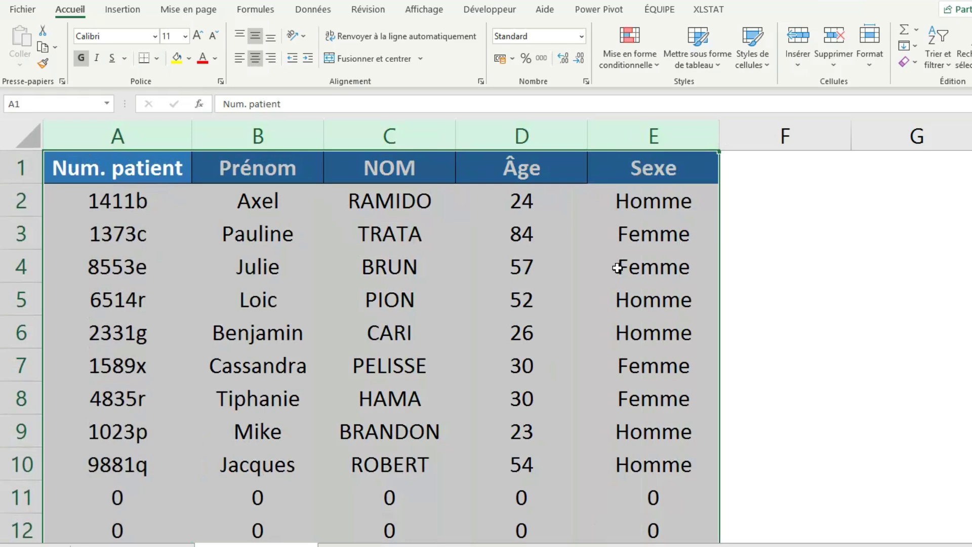
key("ctrl+h")
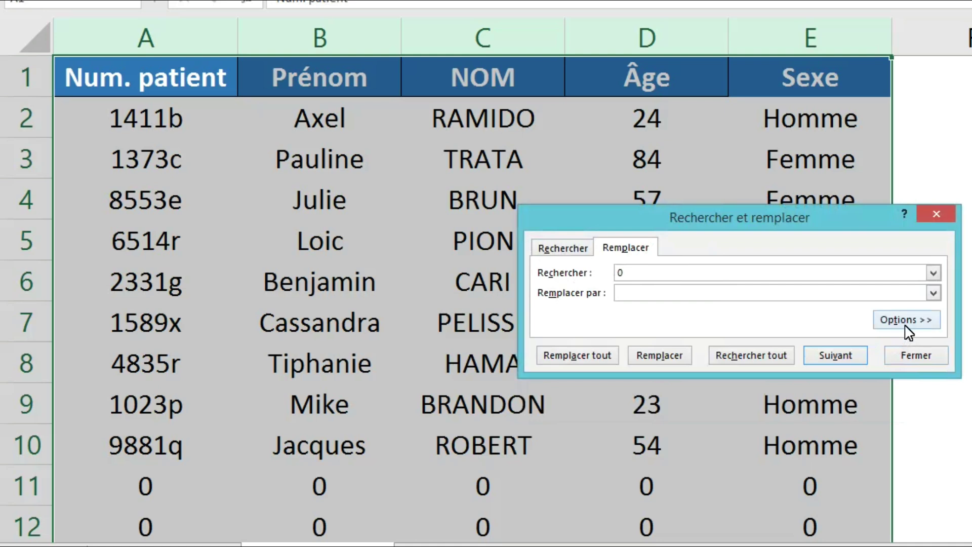
Replace every whole-cell 0 with nothing, blanking 180 zeros below the table.
left_click(902, 320)
left_click(652, 277)
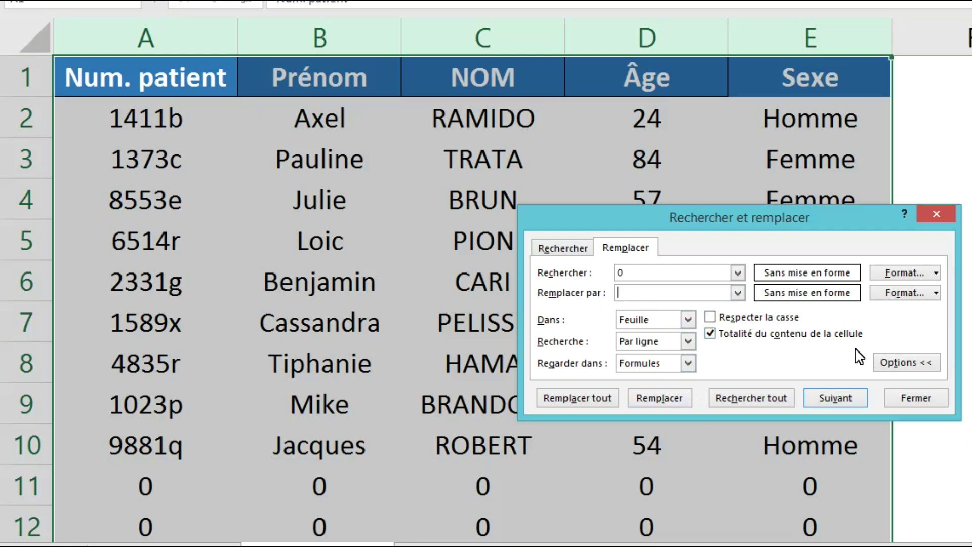
left_click(585, 402)
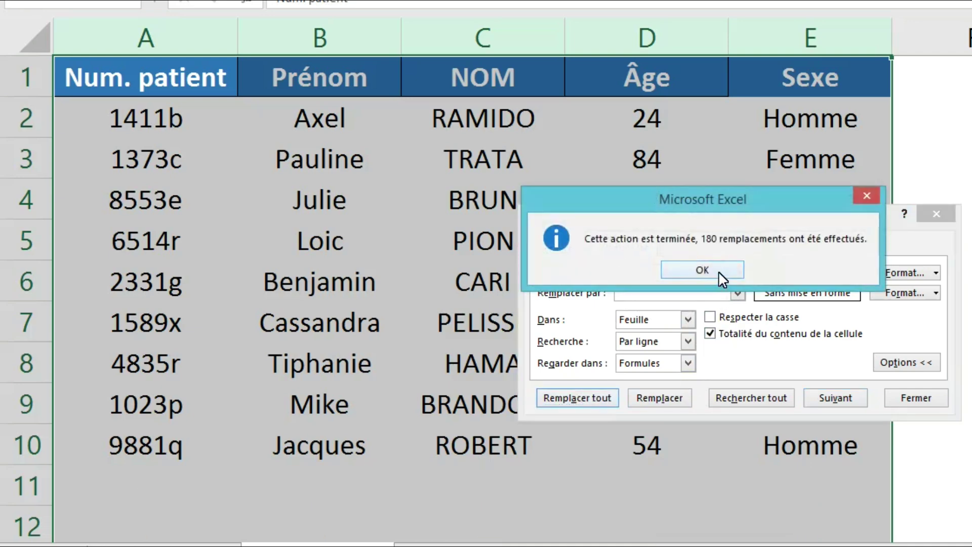
left_click(721, 275)
left_click(936, 213)
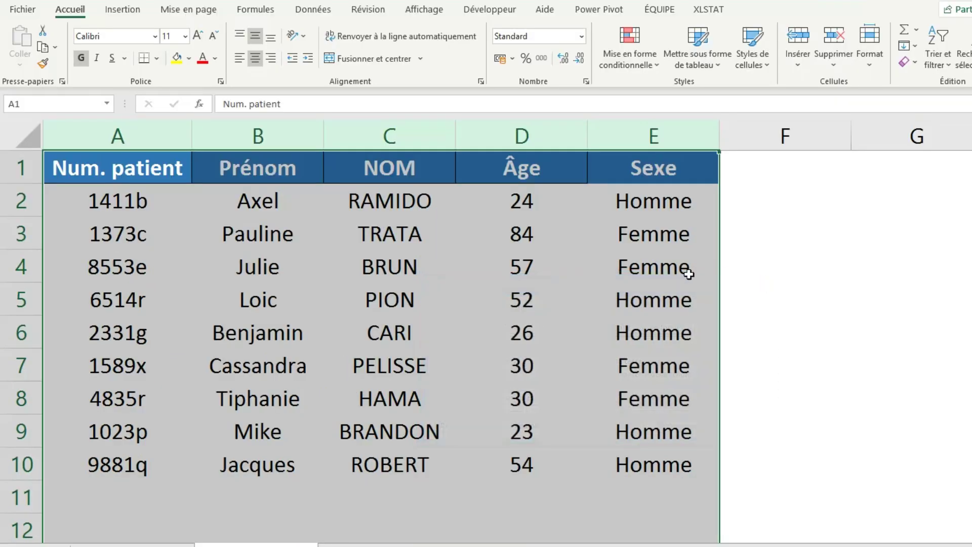
left_click(386, 254)
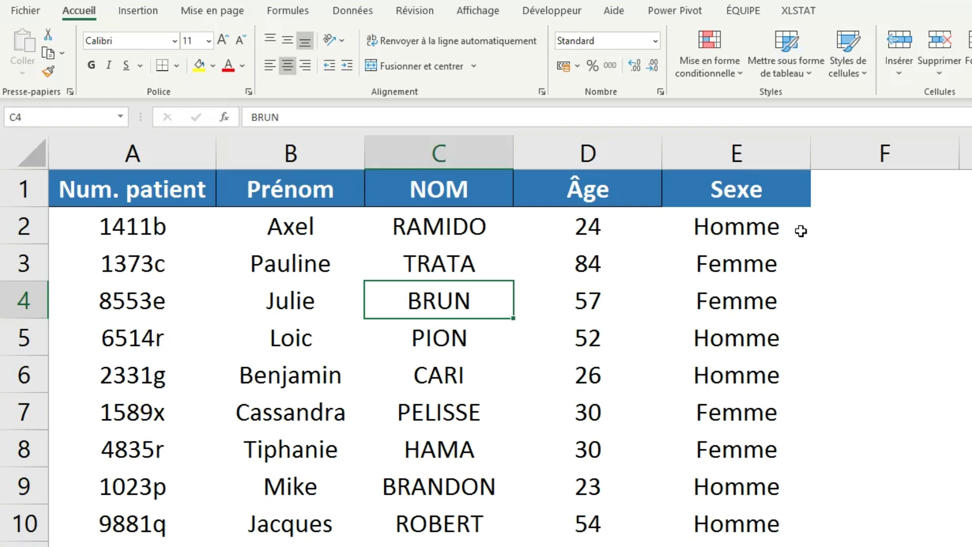
left_click_drag(108, 192, 725, 201)
left_click(729, 216)
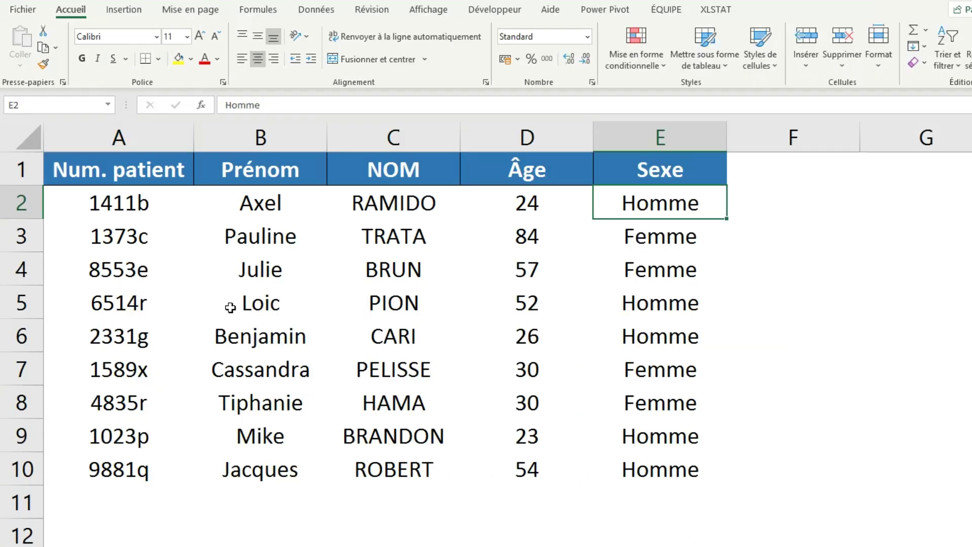